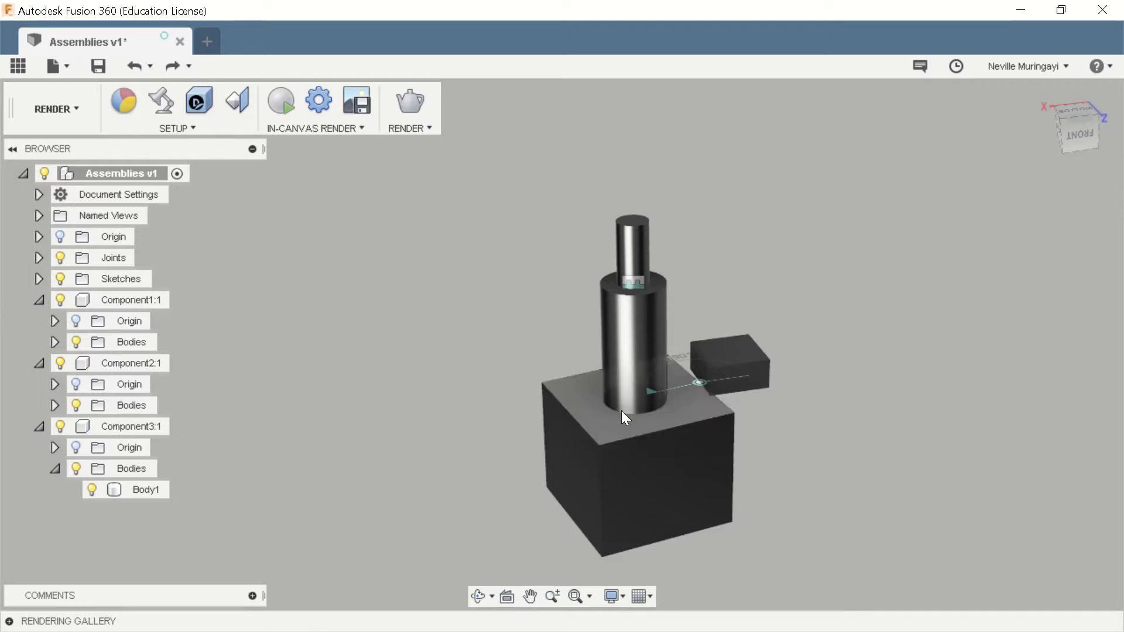
left_click(177, 174)
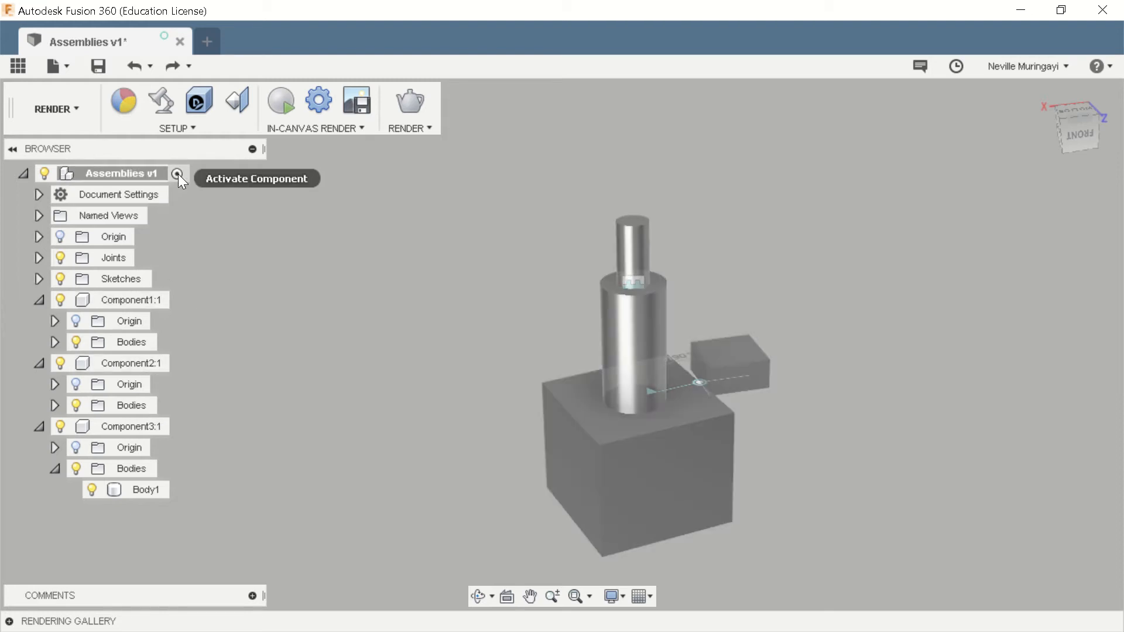
scroll(753, 227, "up", 2)
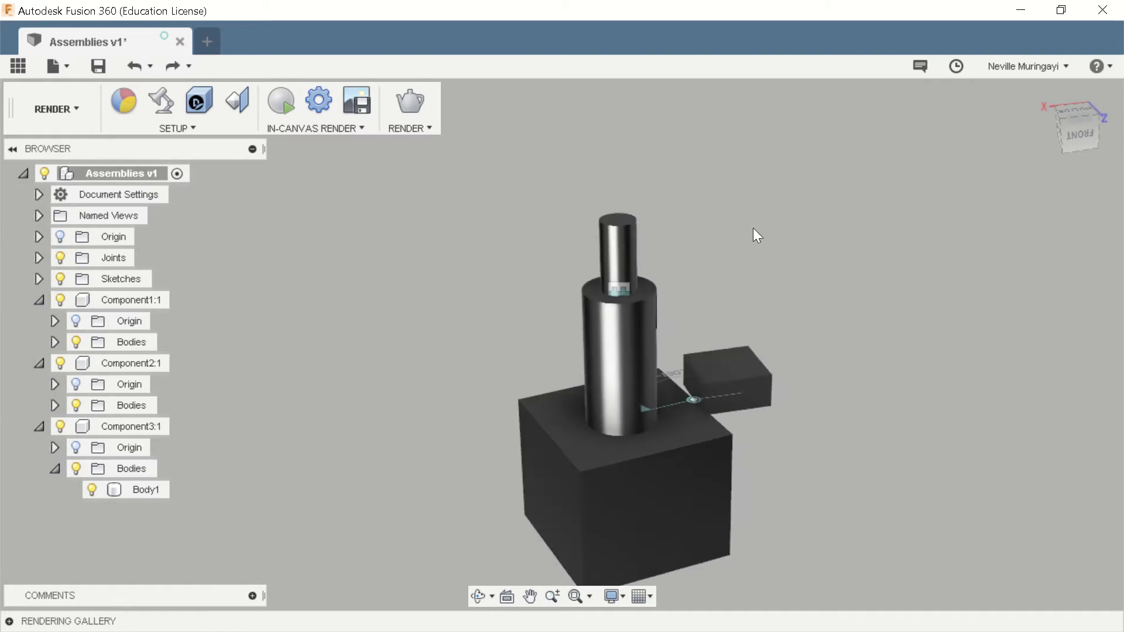
scroll(692, 289, "down", 3)
scroll(743, 262, "up", 4)
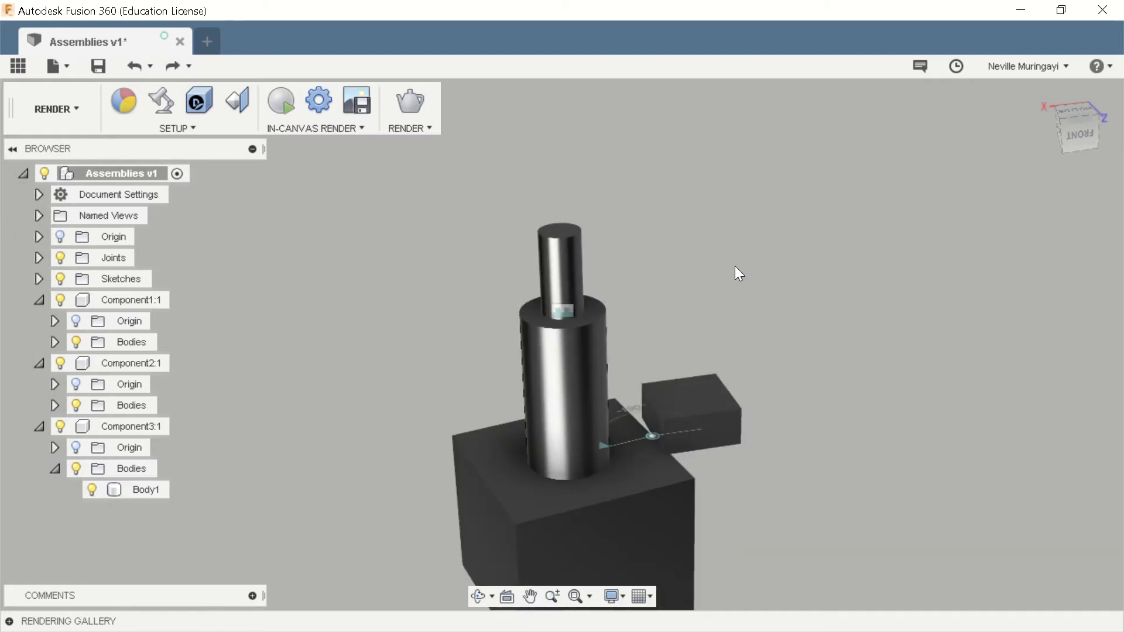
scroll(735, 266, "down", 3)
scroll(736, 270, "up", 2)
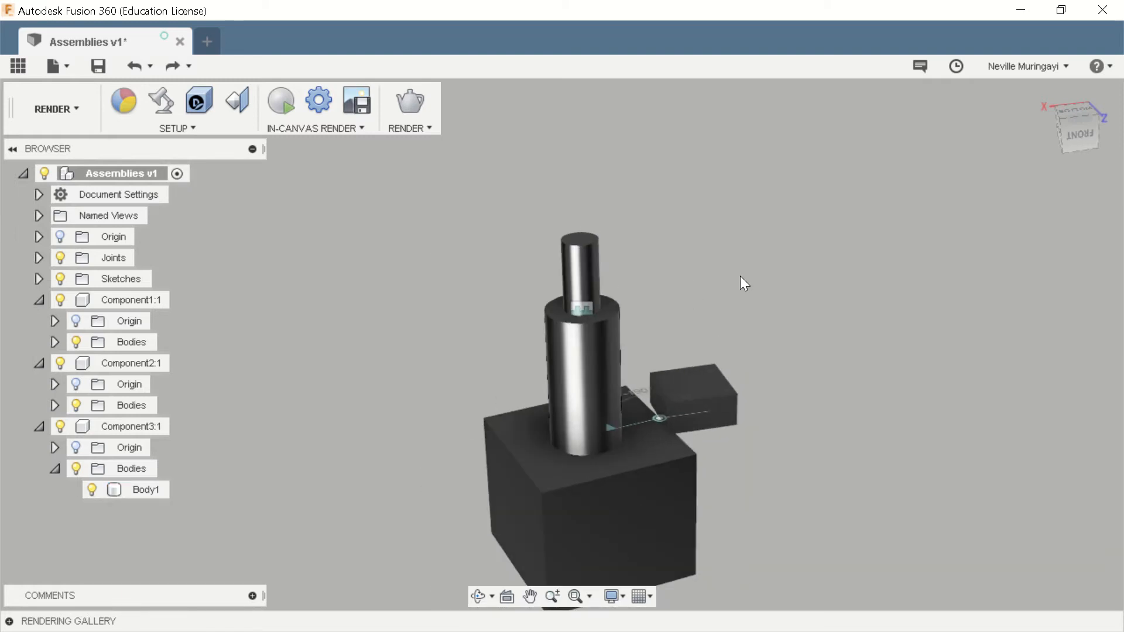
scroll(732, 274, "up", 2)
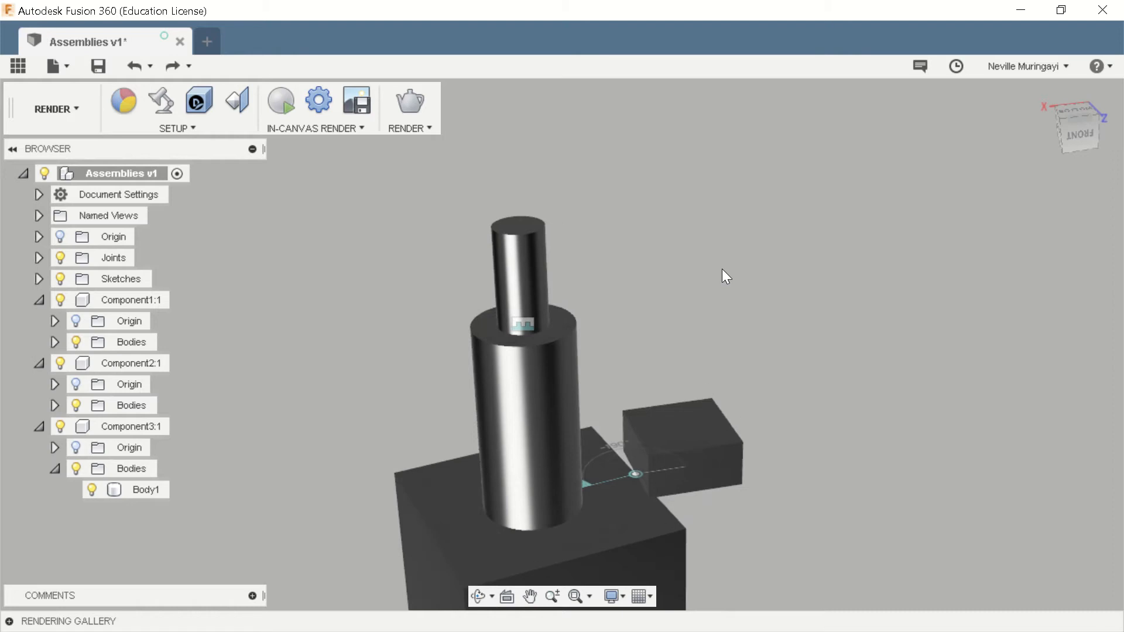
- Apply the Glass (Clear) appearance from the smooth glass library to the top face of the small side block
right_click(676, 429)
left_click(701, 452)
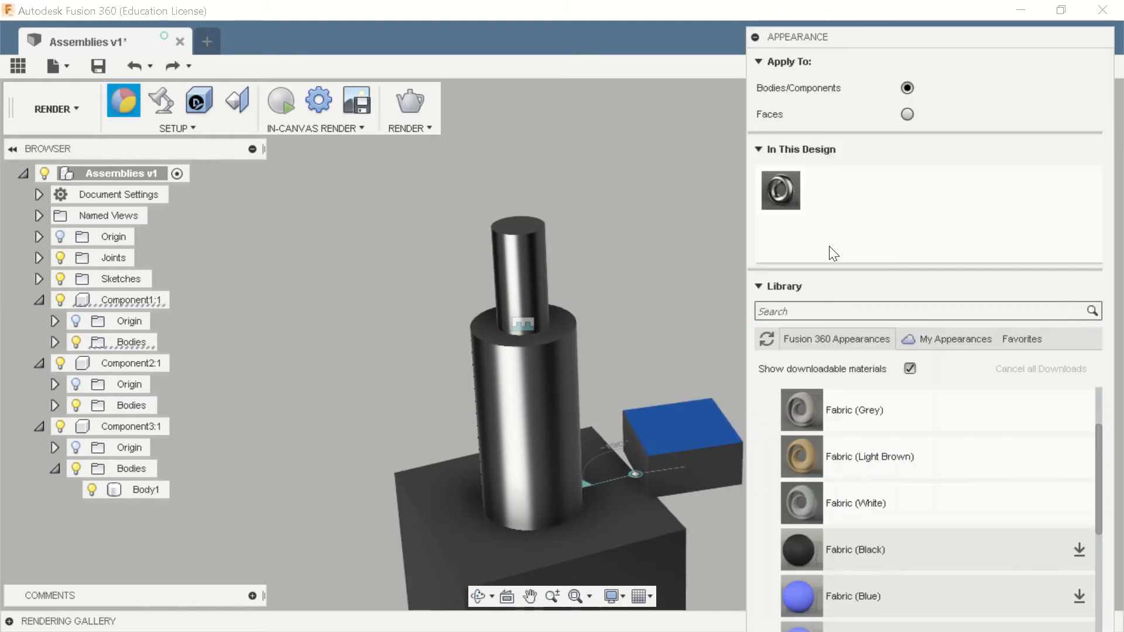
scroll(797, 422, "up", 2)
left_click(793, 414)
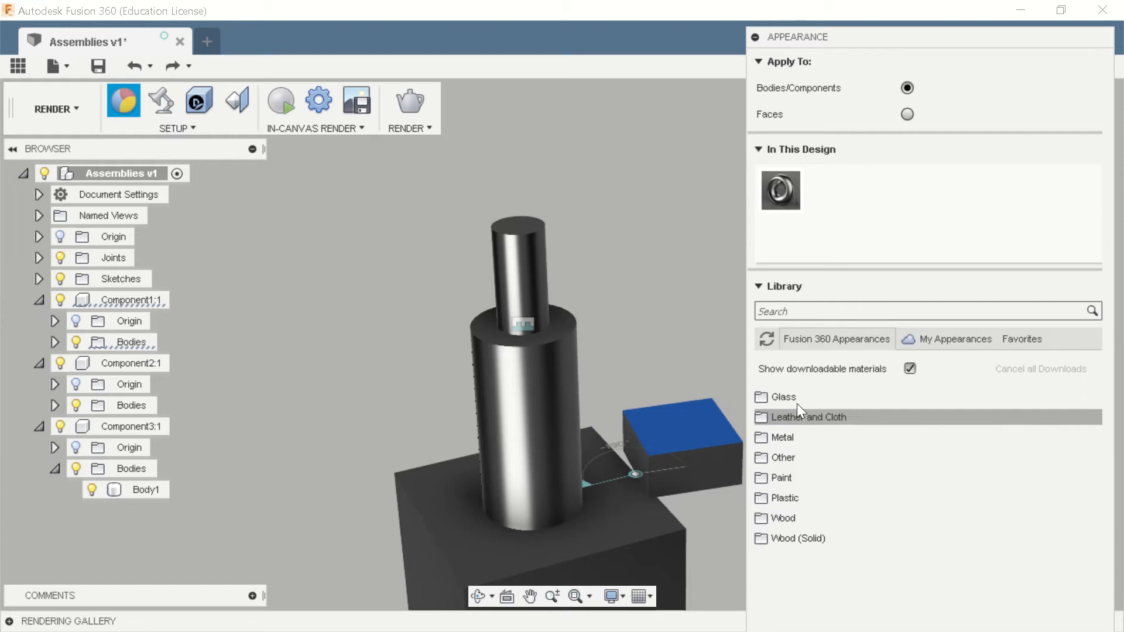
left_click(788, 397)
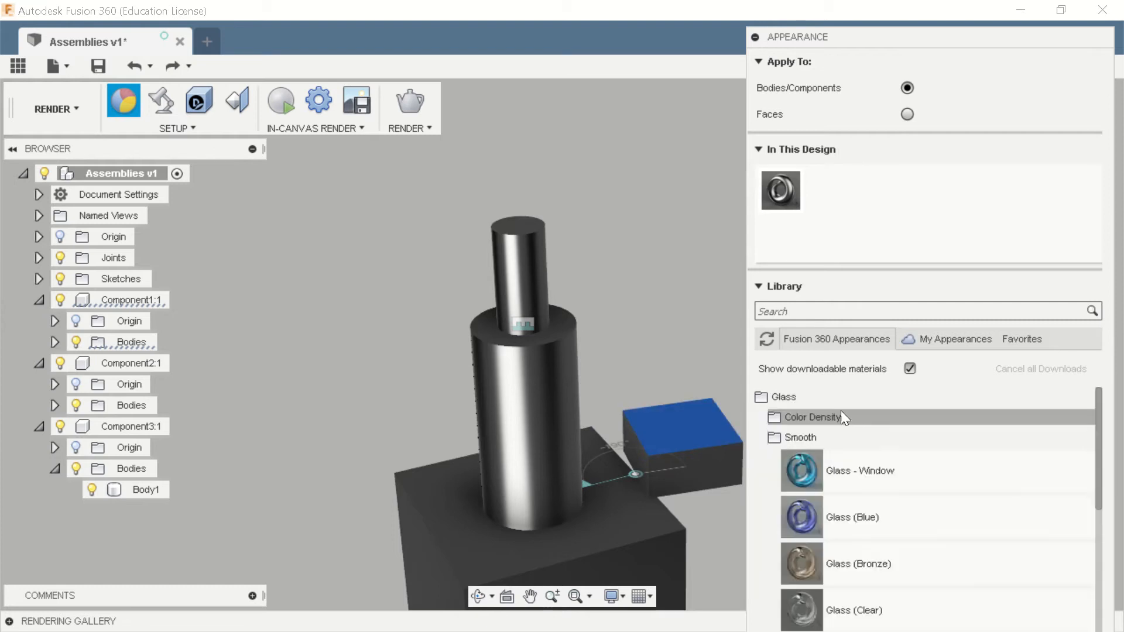
scroll(843, 419, "down", 3)
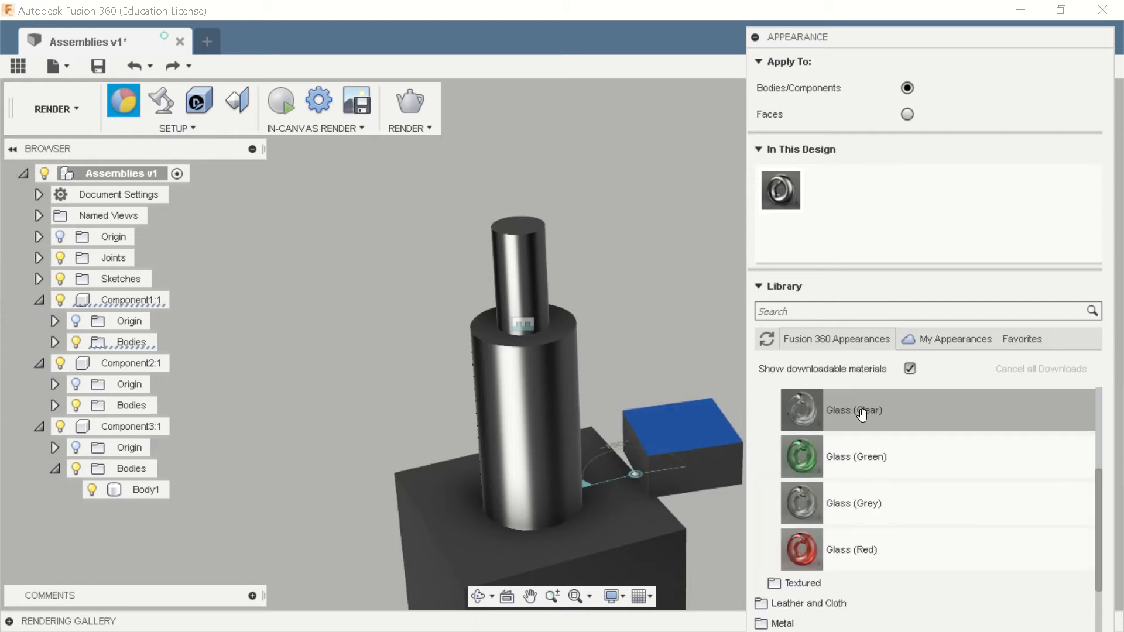
left_click_drag(862, 414, 688, 412)
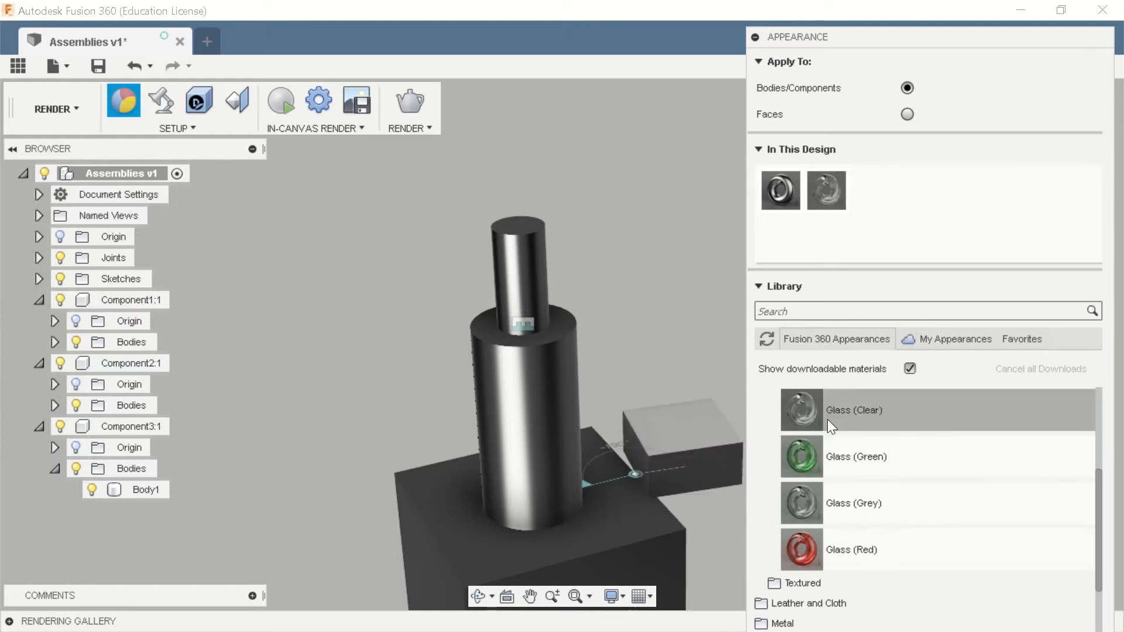
left_click(755, 36)
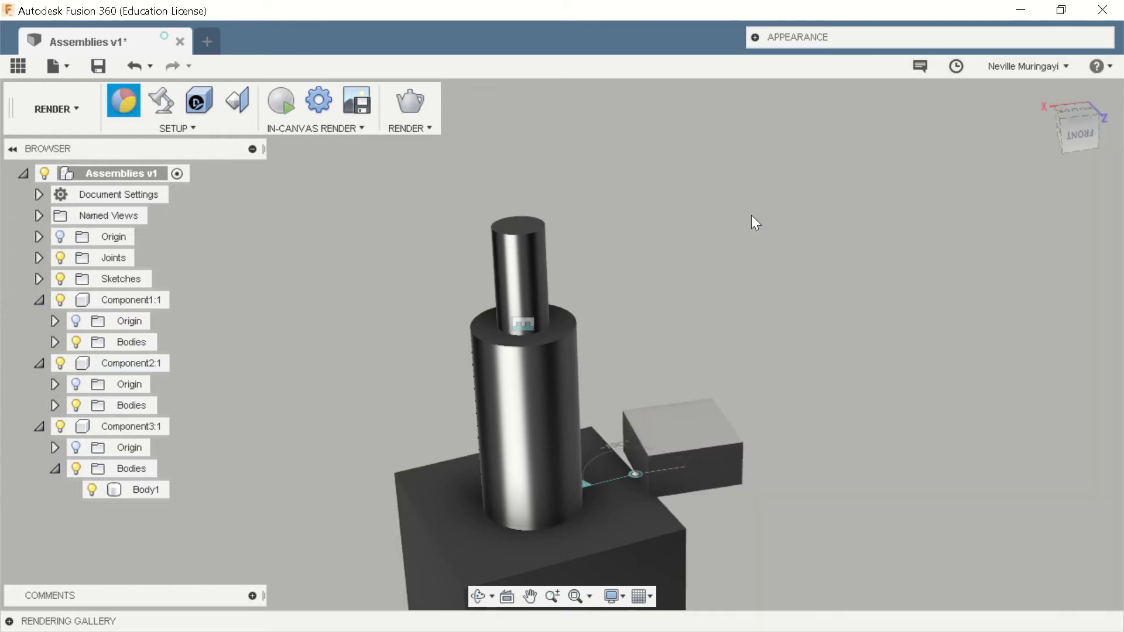
- Apply the clear glass appearance already in the design to the ring-shaped top face of the larger cylinder
middle_click_drag(828, 402, 726, 434, "shift")
scroll(726, 433, "up", 5)
middle_click_drag(935, 458, 858, 381, "shift")
scroll(849, 275, "up", 2)
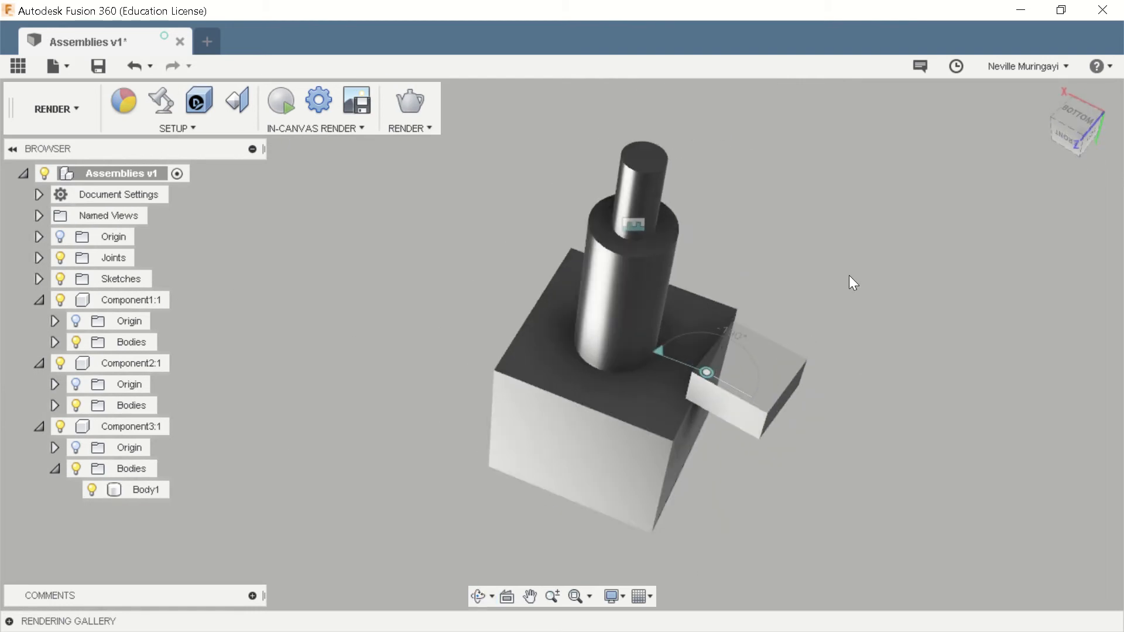
left_click(663, 240)
right_click(662, 240)
left_click(690, 269)
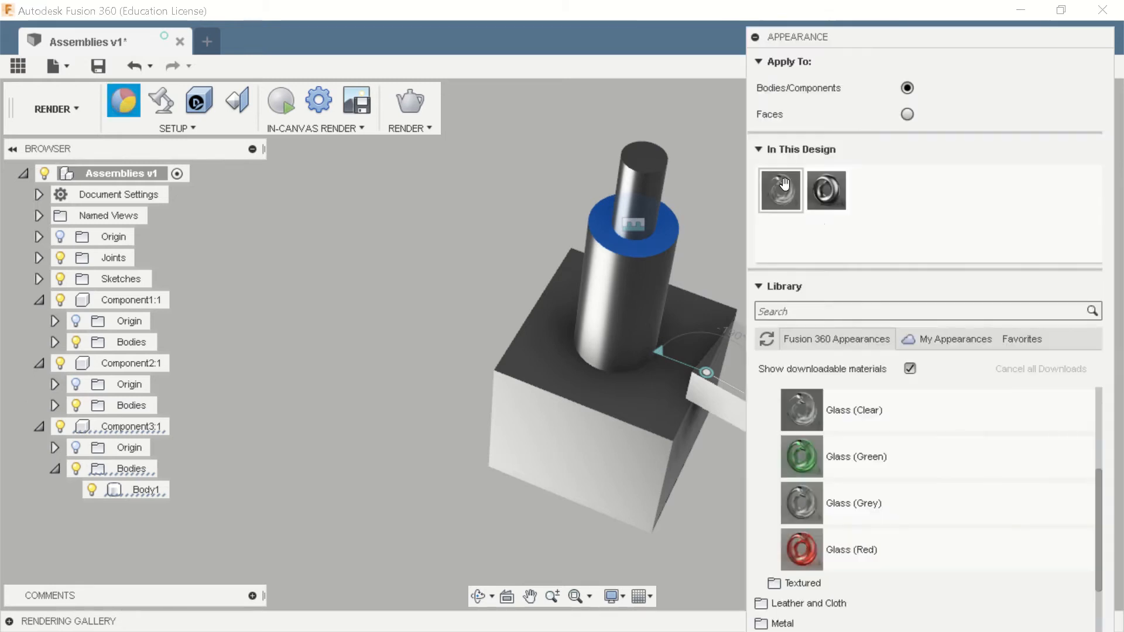
left_click_drag(785, 185, 669, 233)
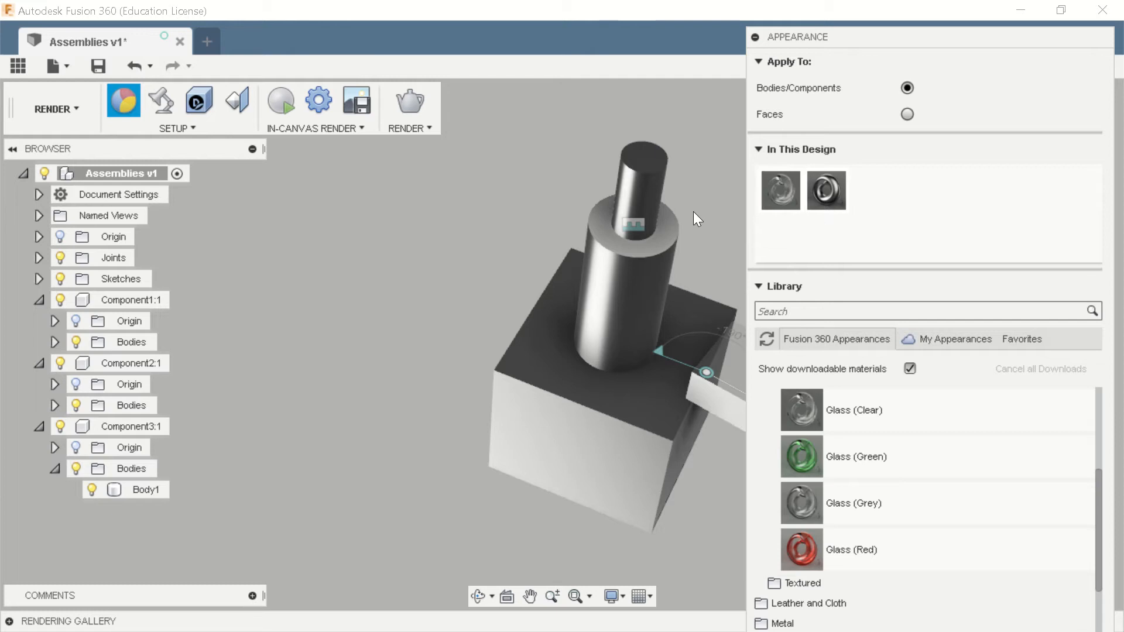
left_click(756, 37)
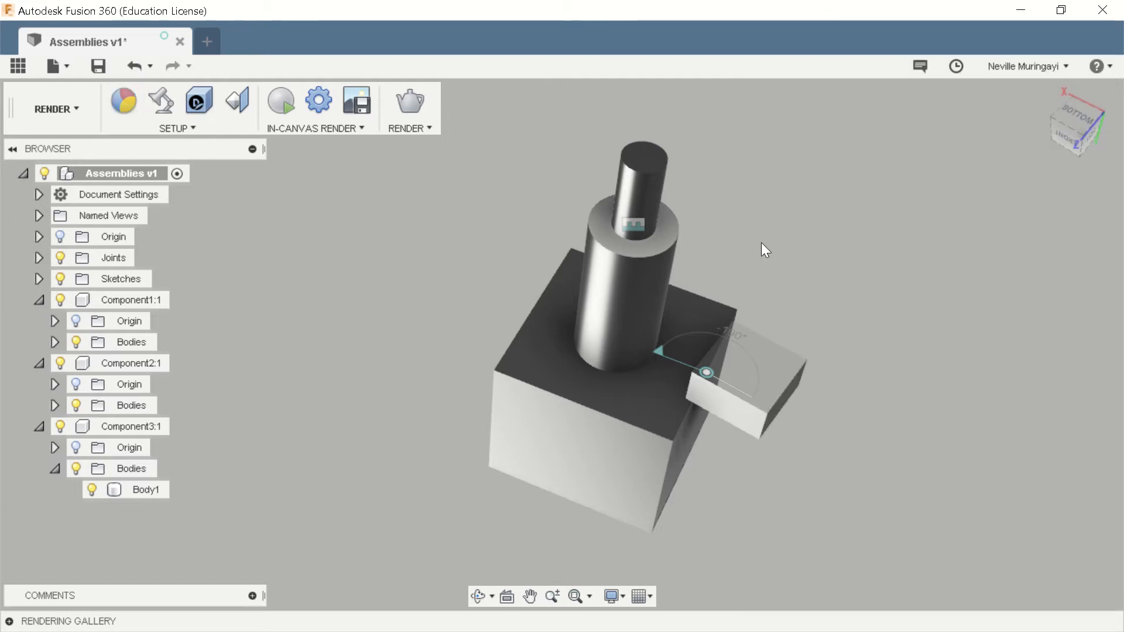
- Apply the Chrome metal appearance from the library to the slim upper cylinder of Component2:1
middle_click_drag(761, 242, 814, 132, "shift")
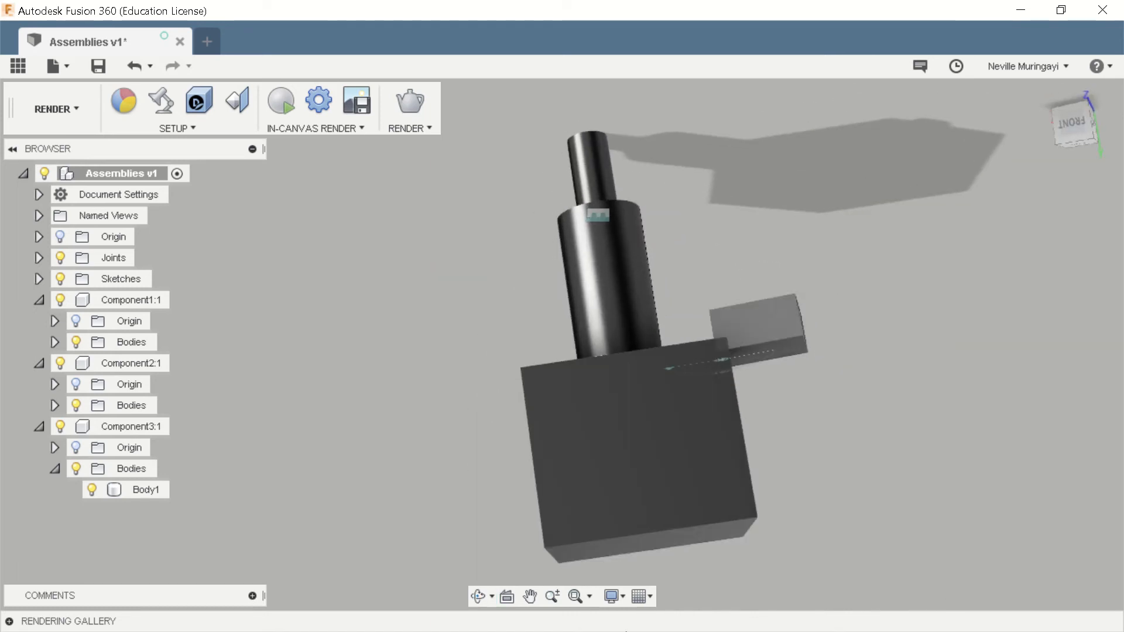
middle_click_drag(680, 506, 826, 413, "shift")
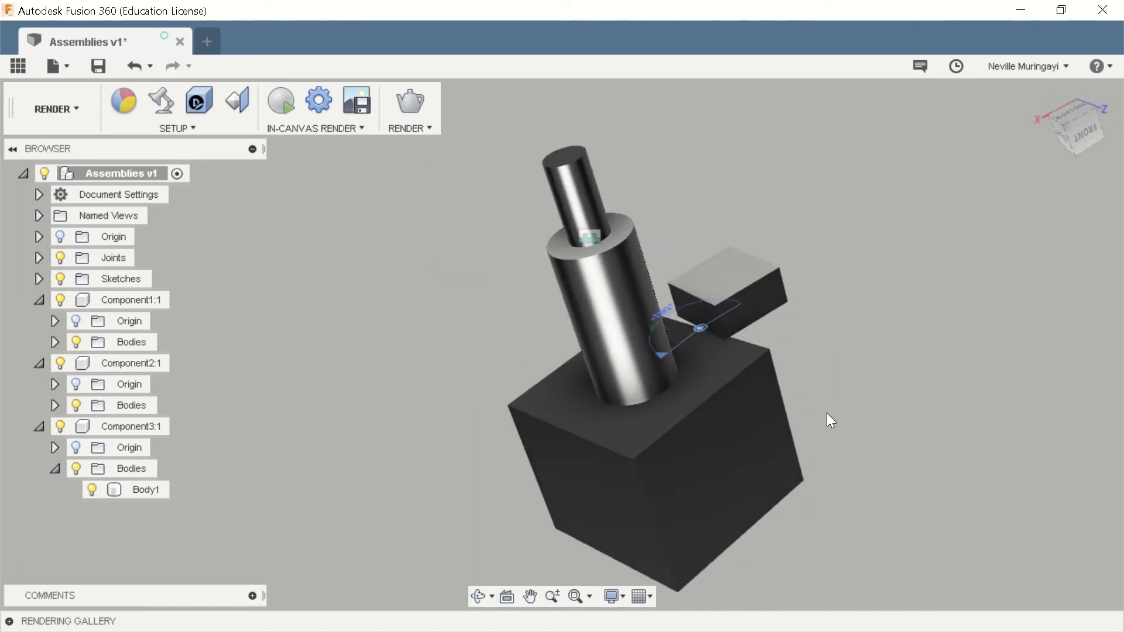
left_click(617, 307)
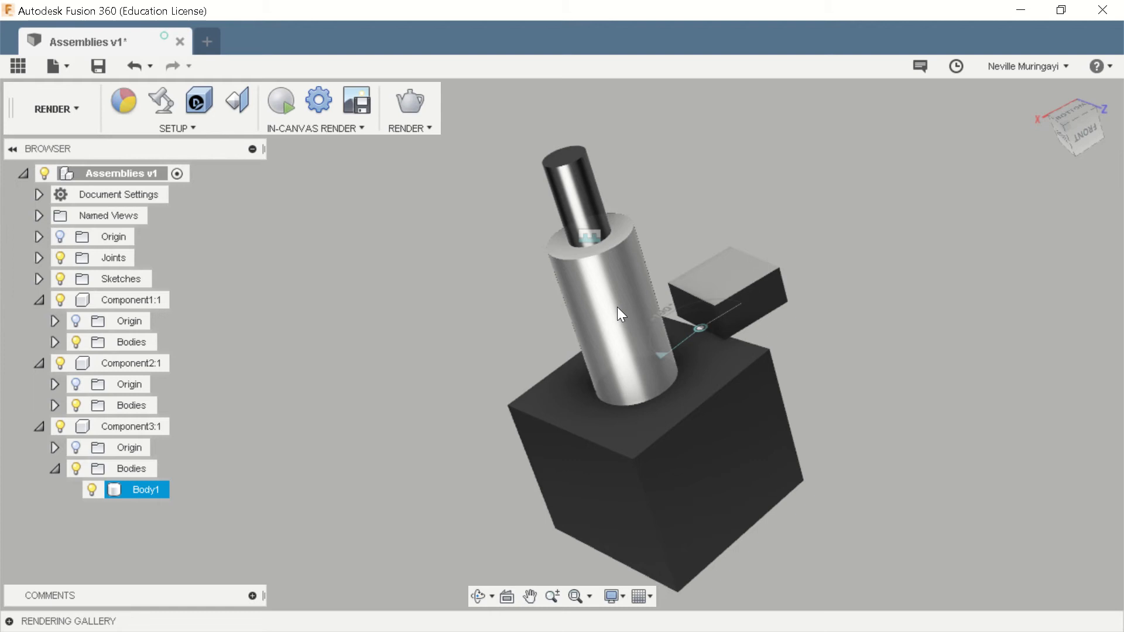
right_click(581, 204)
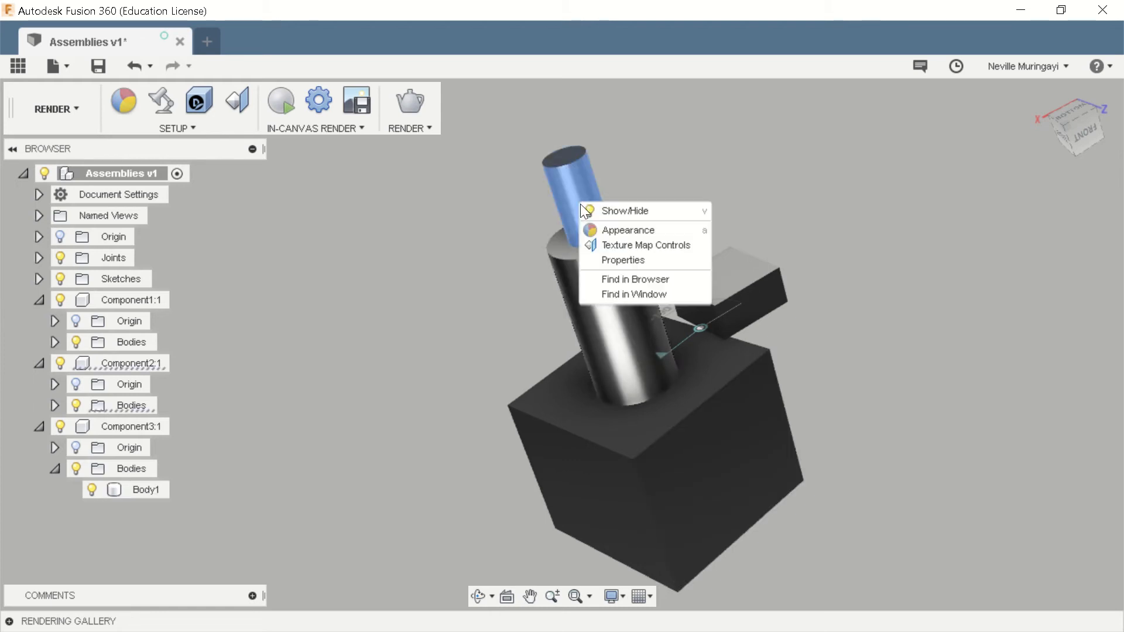
left_click(618, 230)
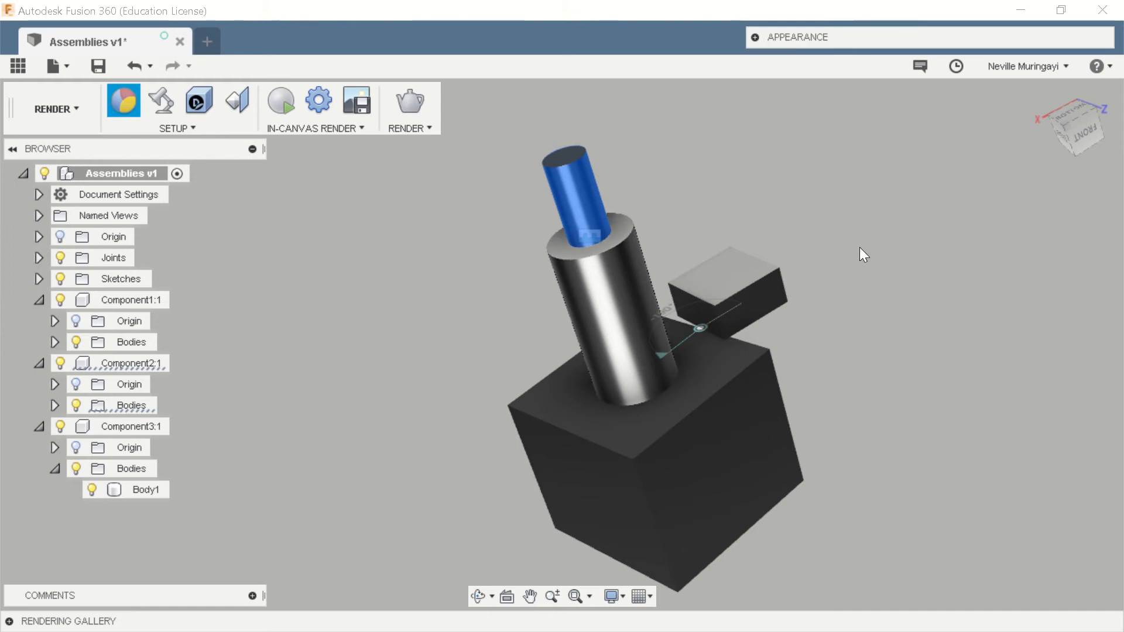
left_click(756, 40)
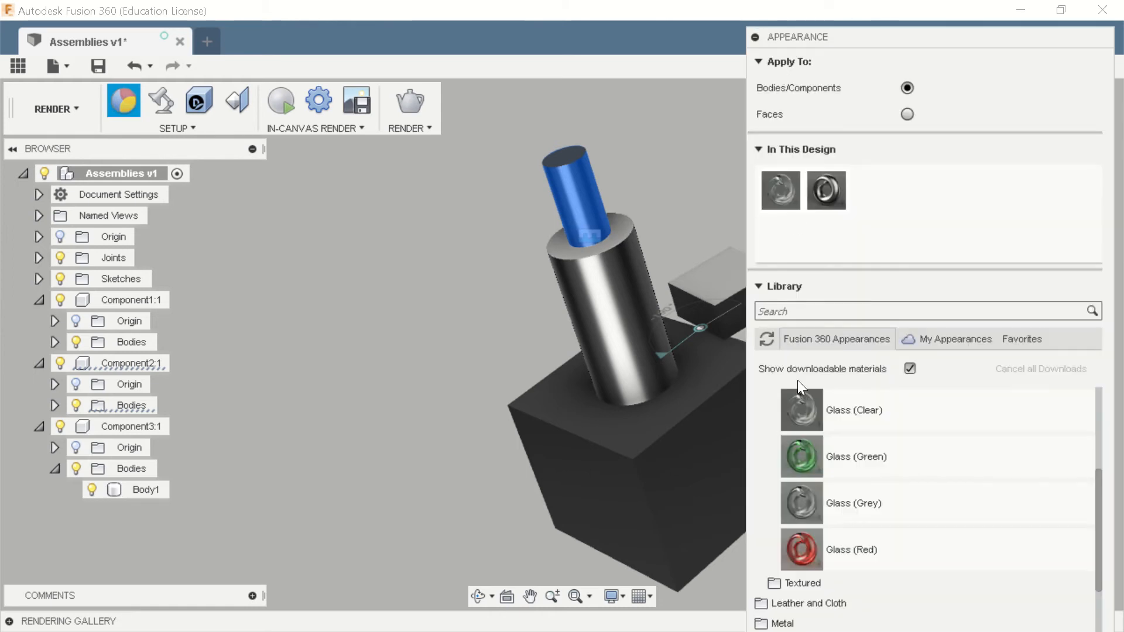
scroll(814, 404, "up", 5)
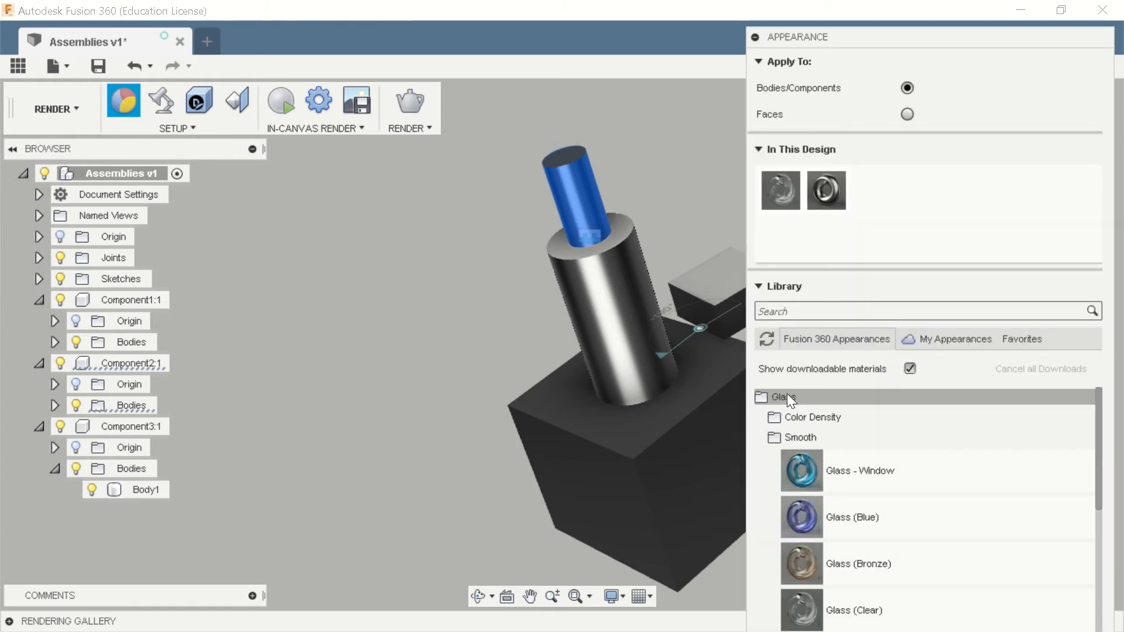
left_click(787, 397)
left_click(785, 437)
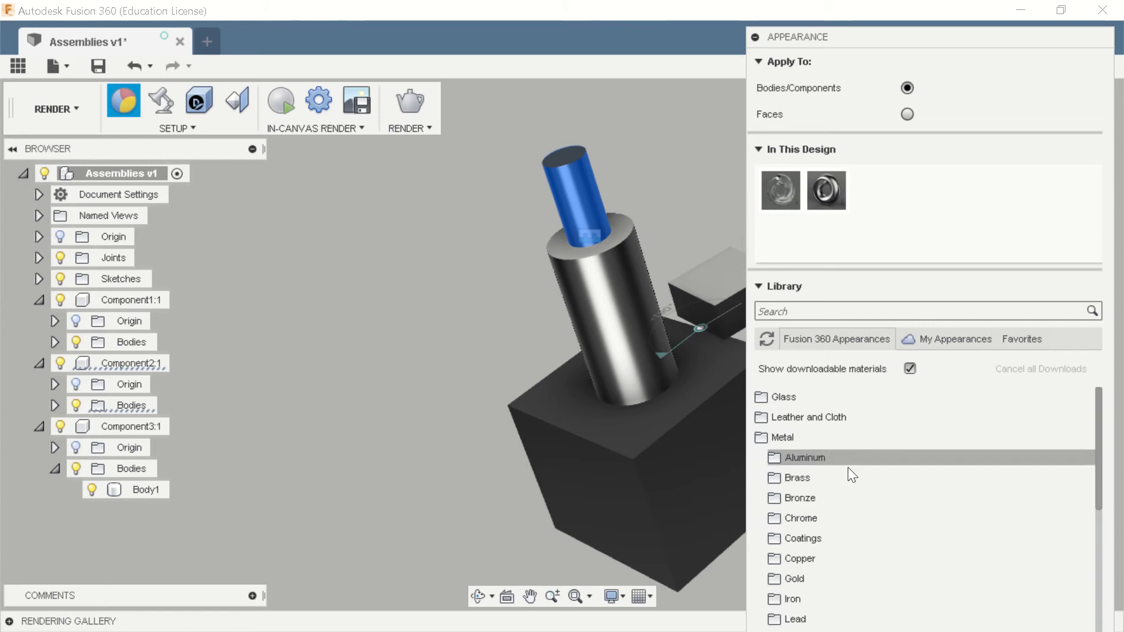
scroll(849, 466, "down", 1)
left_click(835, 458)
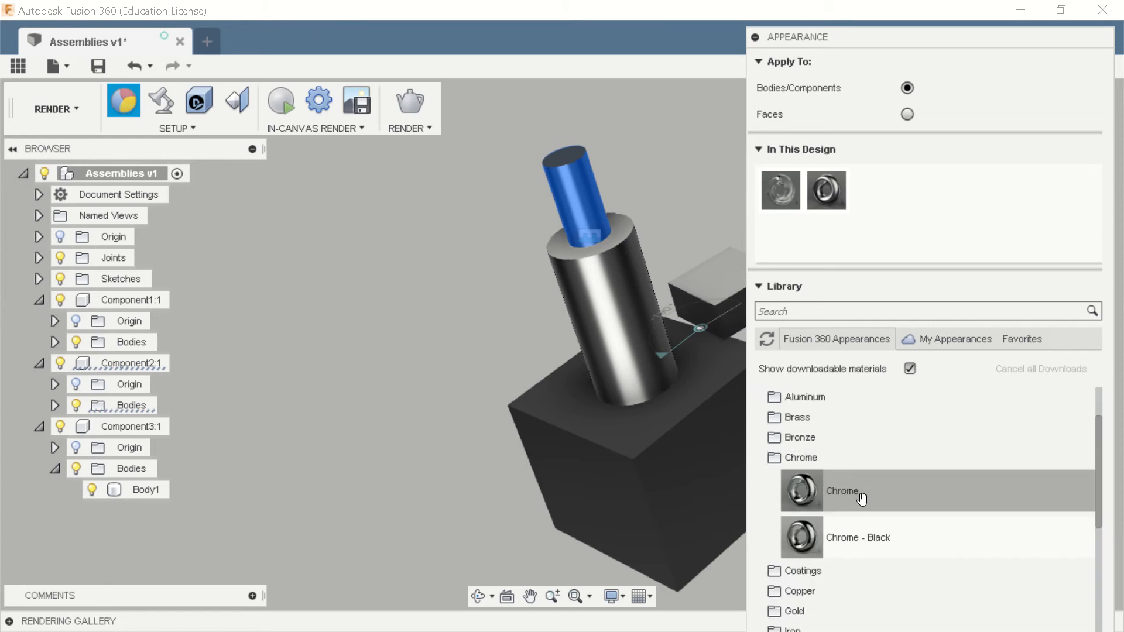
left_click_drag(853, 495, 574, 188)
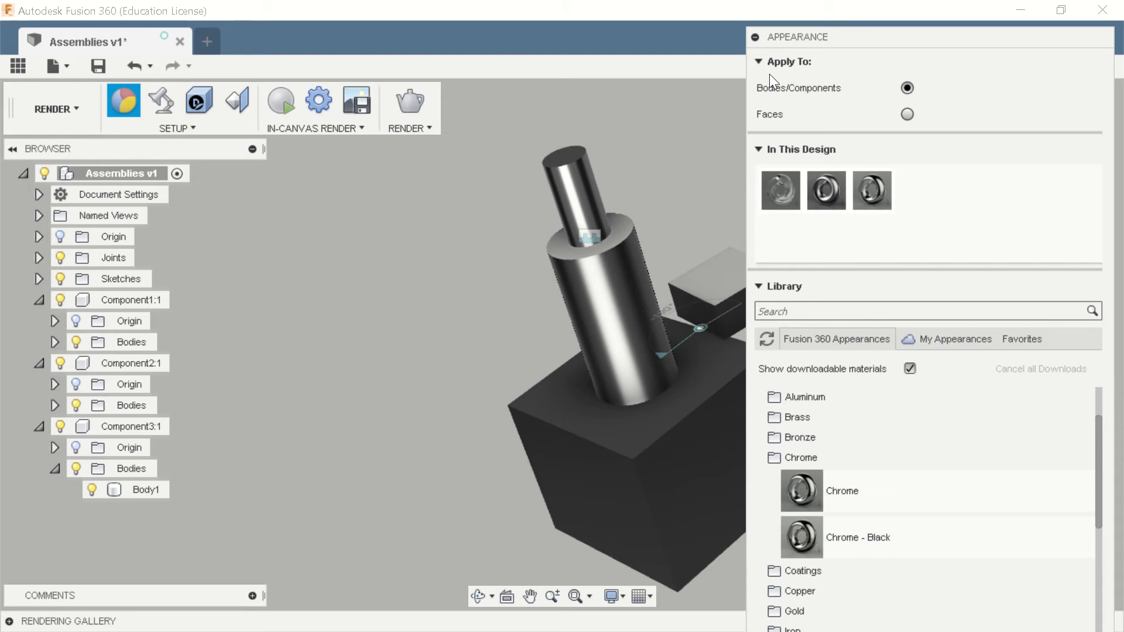
left_click(755, 37)
key("Escape")
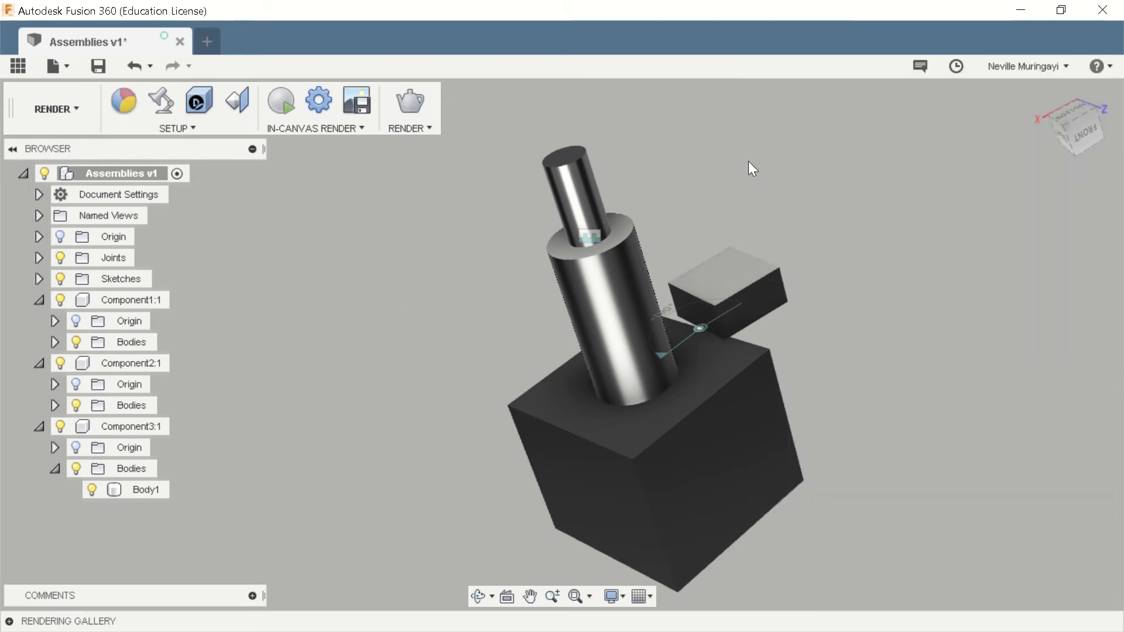
- Edit the Chrome appearance used on the slim upper cylinder and set its colour to yellow, RGB 224, 201, 50
middle_click_drag(843, 261, 878, 301, "shift")
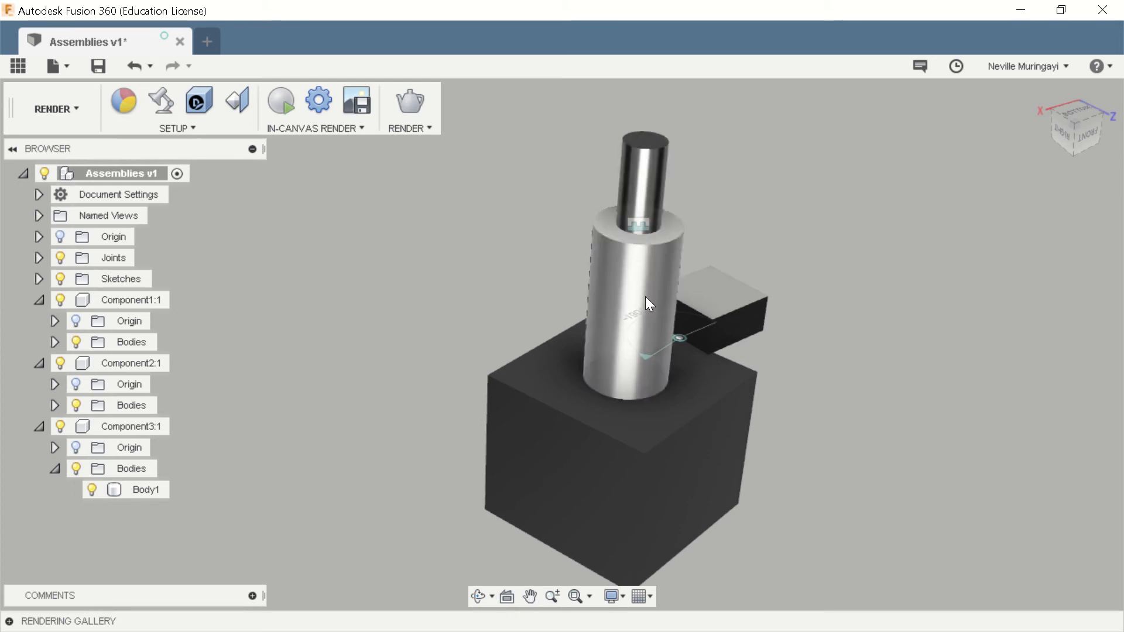
right_click(652, 178)
left_click(688, 205)
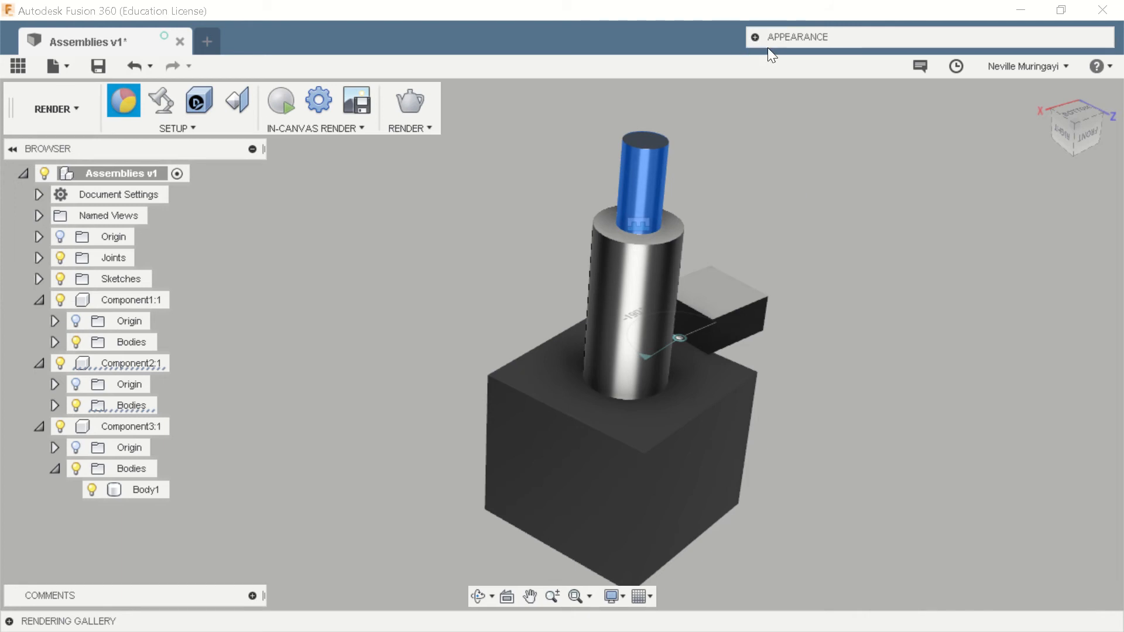
left_click(767, 42)
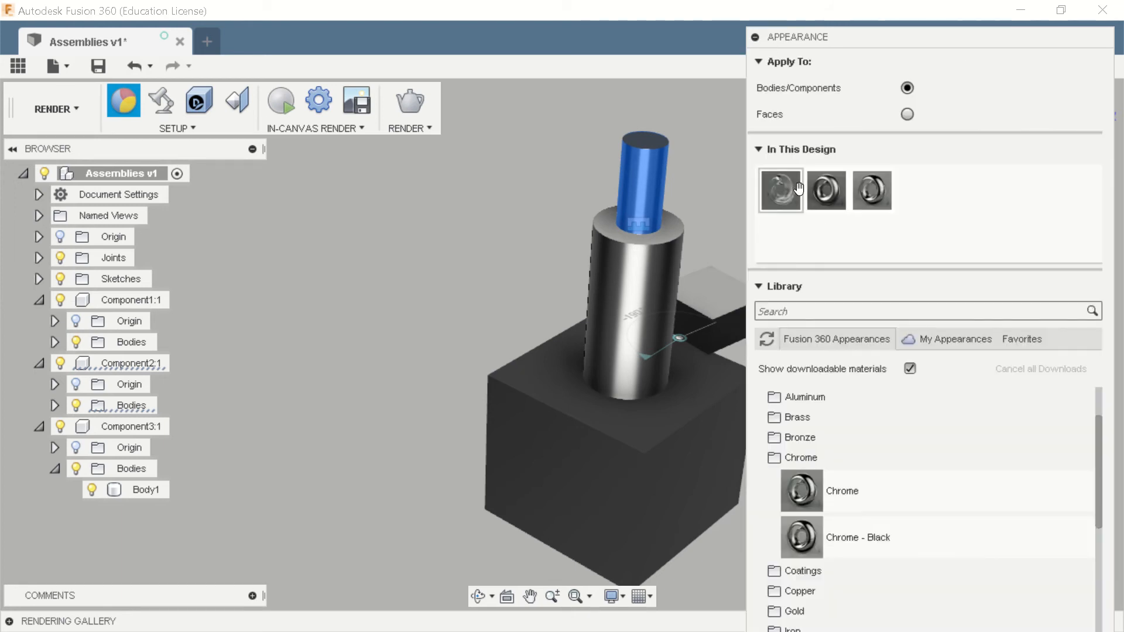
right_click(874, 191)
left_click(902, 203)
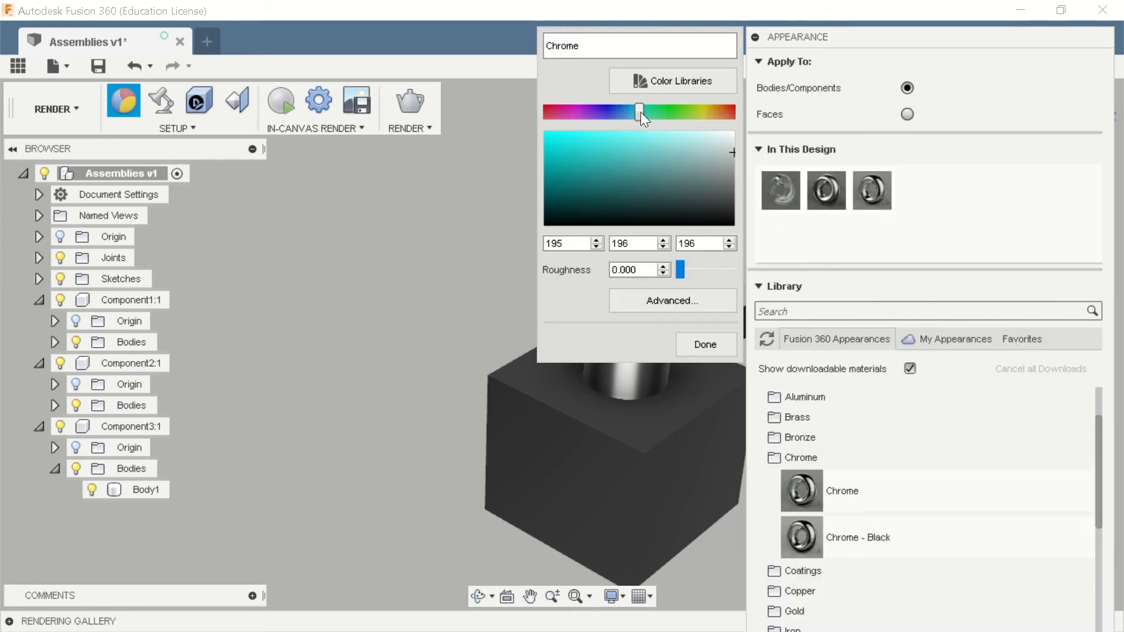
mouse_move(643, 113)
left_mouse_down()
mouse_move(710, 119)
mouse_move(587, 143)
left_mouse_up()
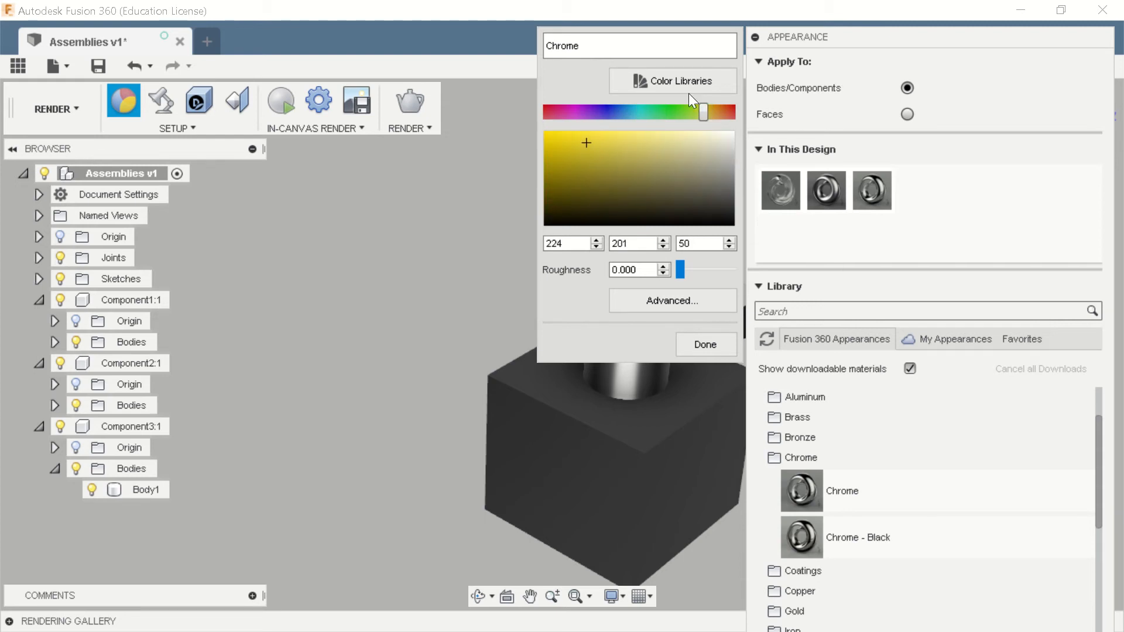
left_click(716, 342)
- Examine the recoloured upper cylinder and the rest of the assembly from several angles
scroll(382, 290, "down", 3)
middle_click_drag(636, 233, 557, 195, "shift")
scroll(556, 197, "up", 5)
mouse_move(667, 212)
middle_mouse_down("shift")
mouse_move(672, 298)
mouse_move(666, 234)
middle_mouse_up("shift")
scroll(618, 245, "down", 4)
middle_click_drag(681, 289, 724, 242, "shift")
scroll(506, 289, "down", 3)
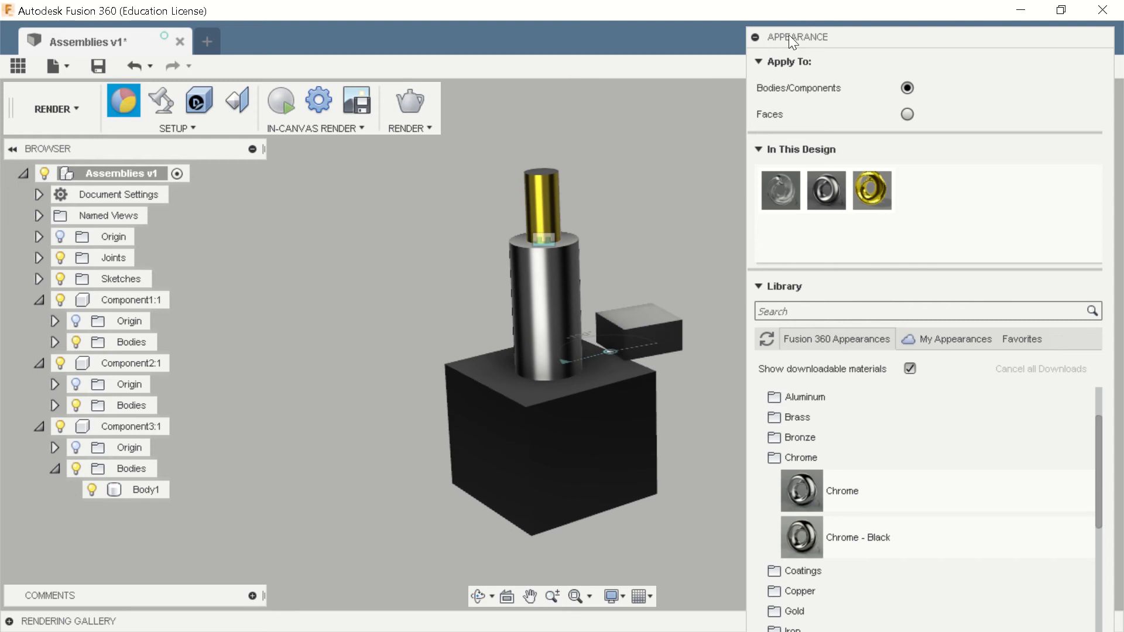
- Activate Component3:1, the component containing the cube and the larger cylinder
left_click(167, 303)
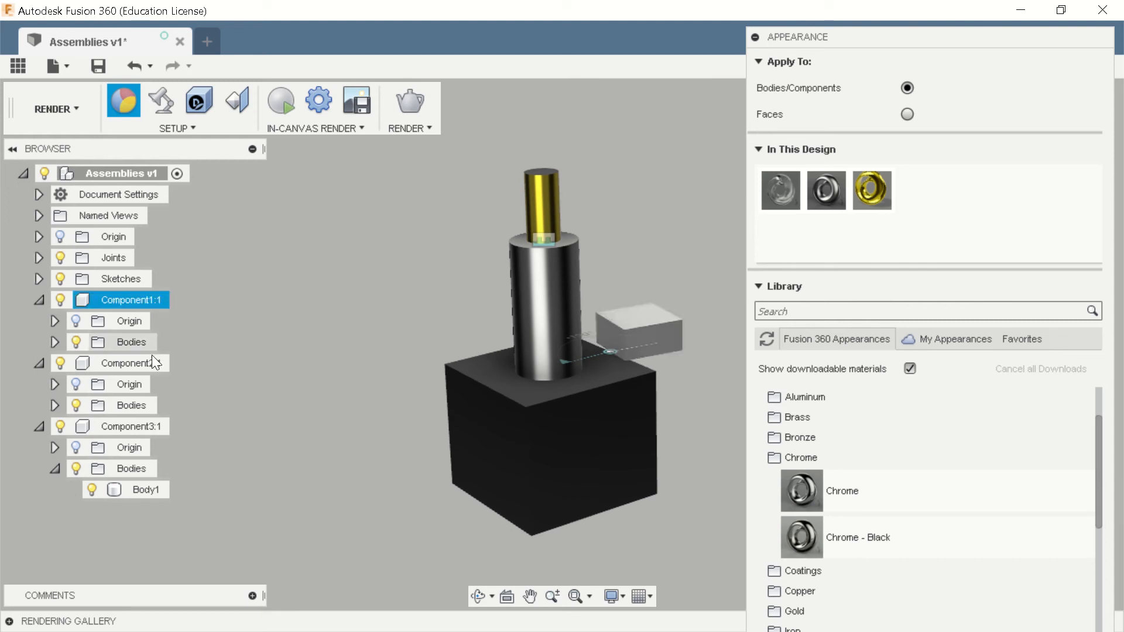
left_click(160, 300)
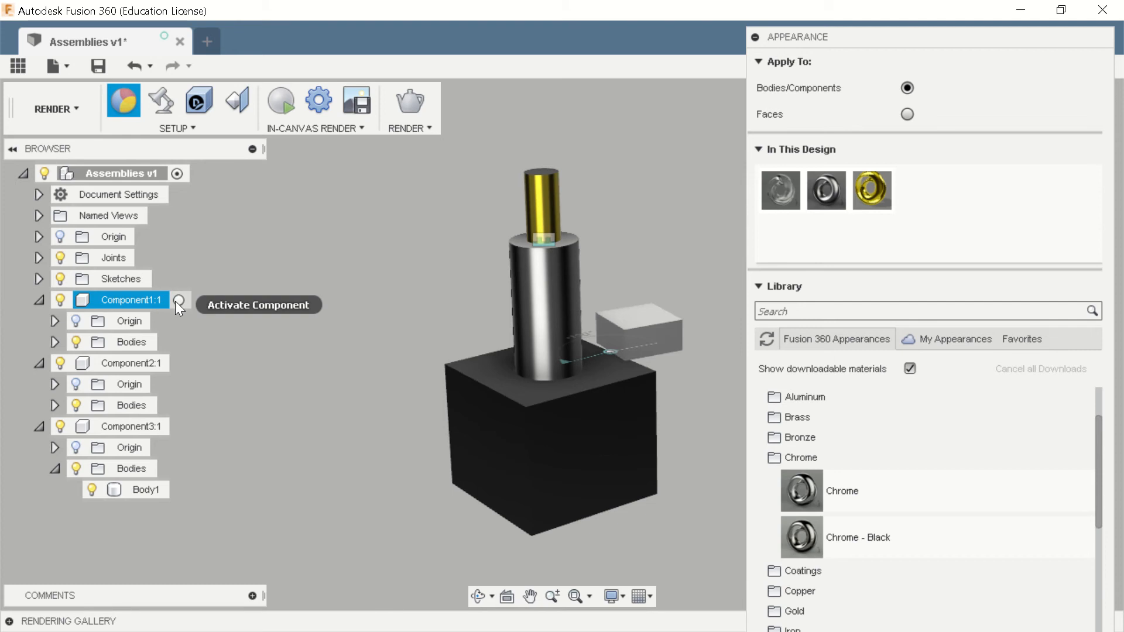
left_click(475, 412)
left_click(145, 424)
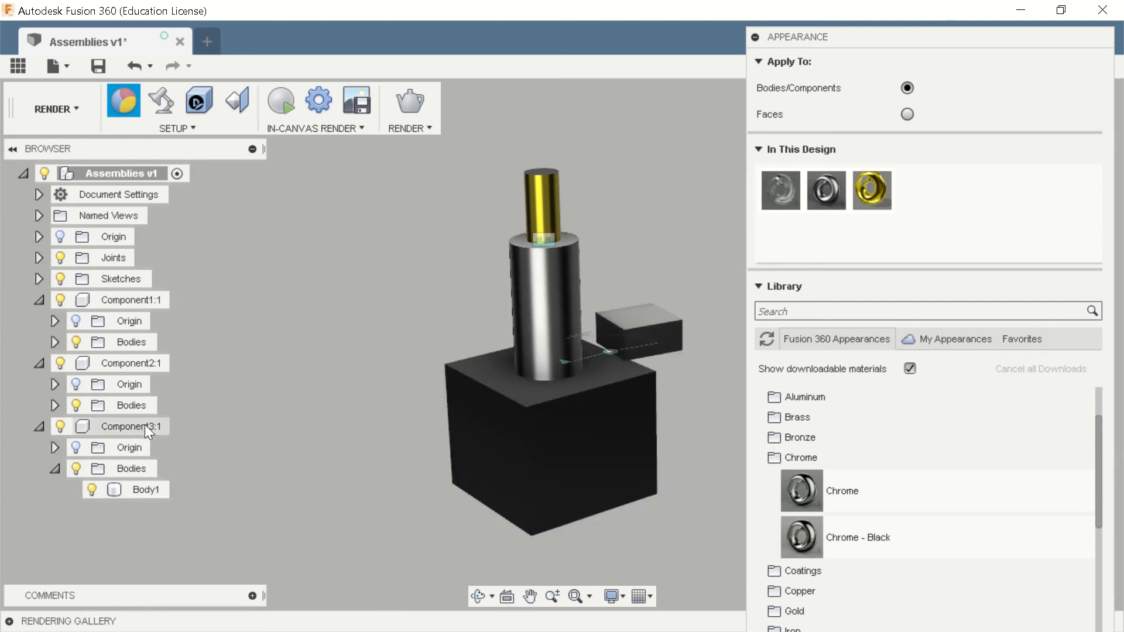
left_click(179, 427)
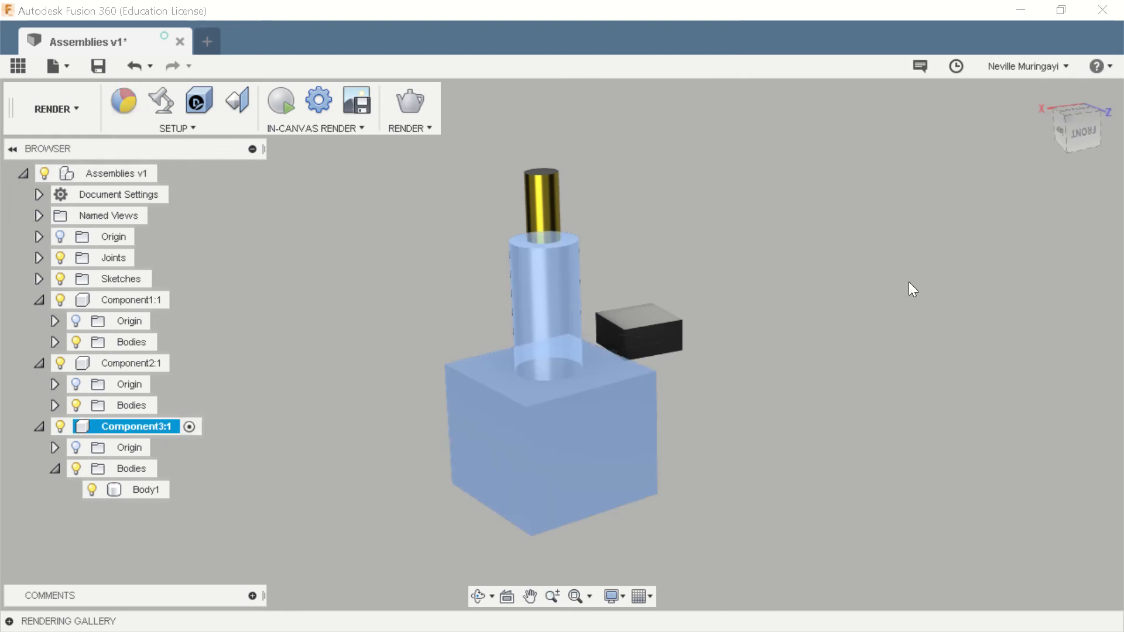
left_click(652, 446)
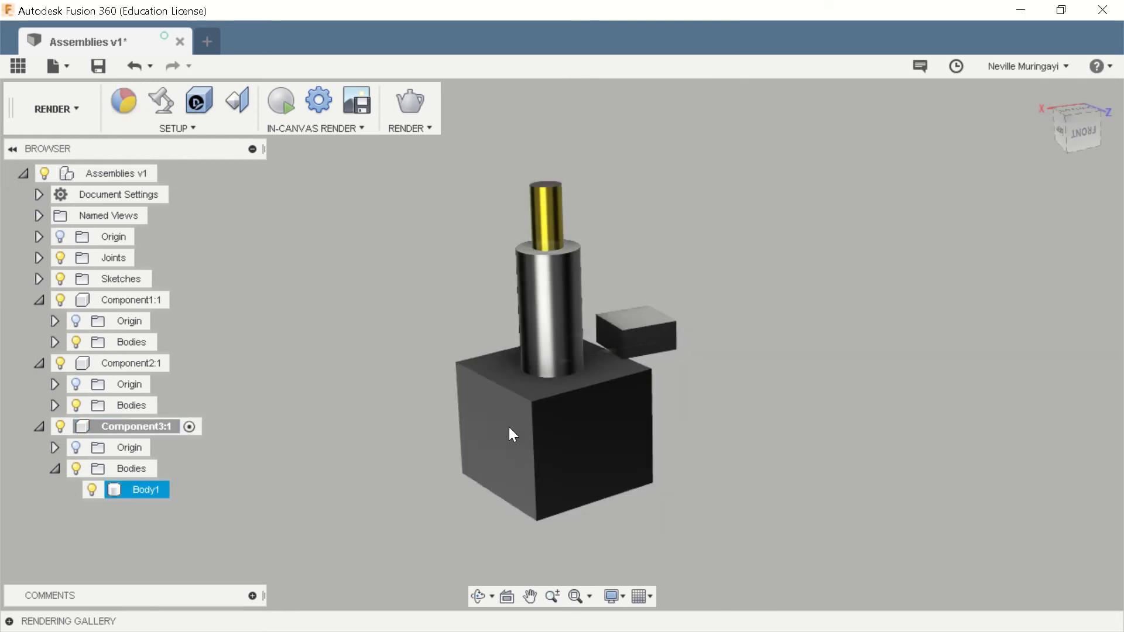
- Apply the finished wood appearance Bamboo Light - Semigloss to Component3:1, keeping the appearances already applied to its faces
right_click(149, 427)
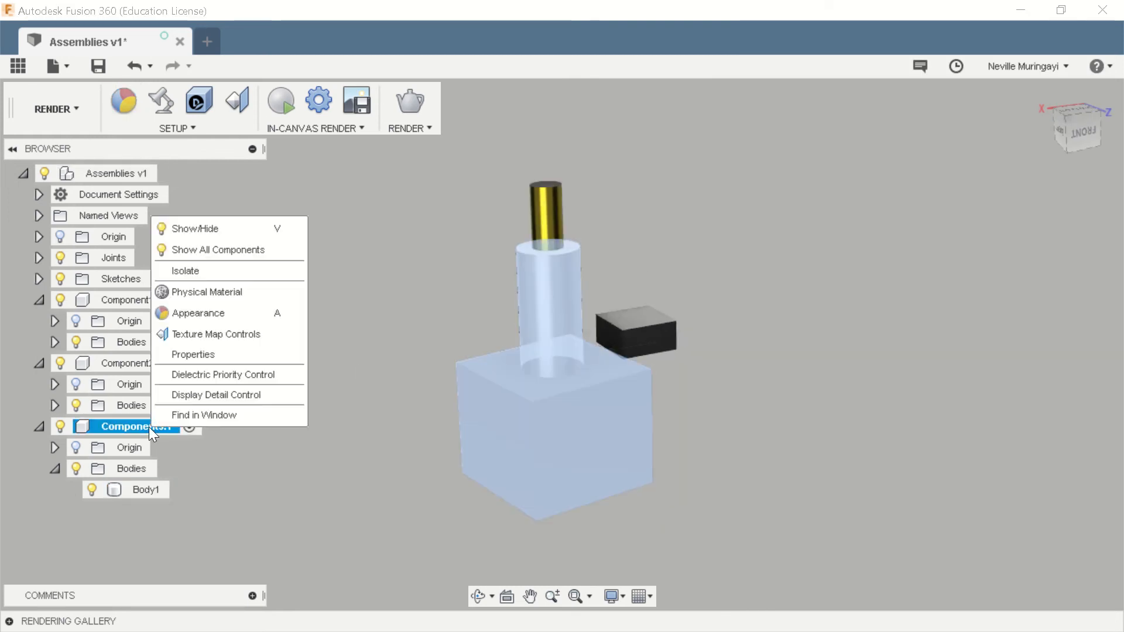
left_click(205, 314)
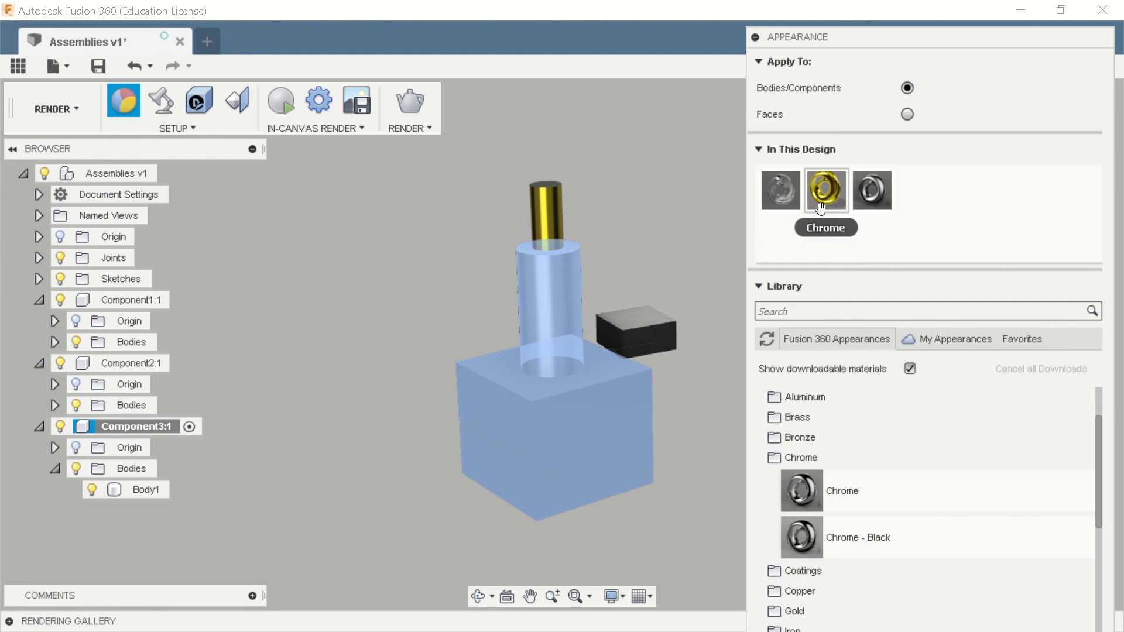
scroll(809, 417, "up", 1)
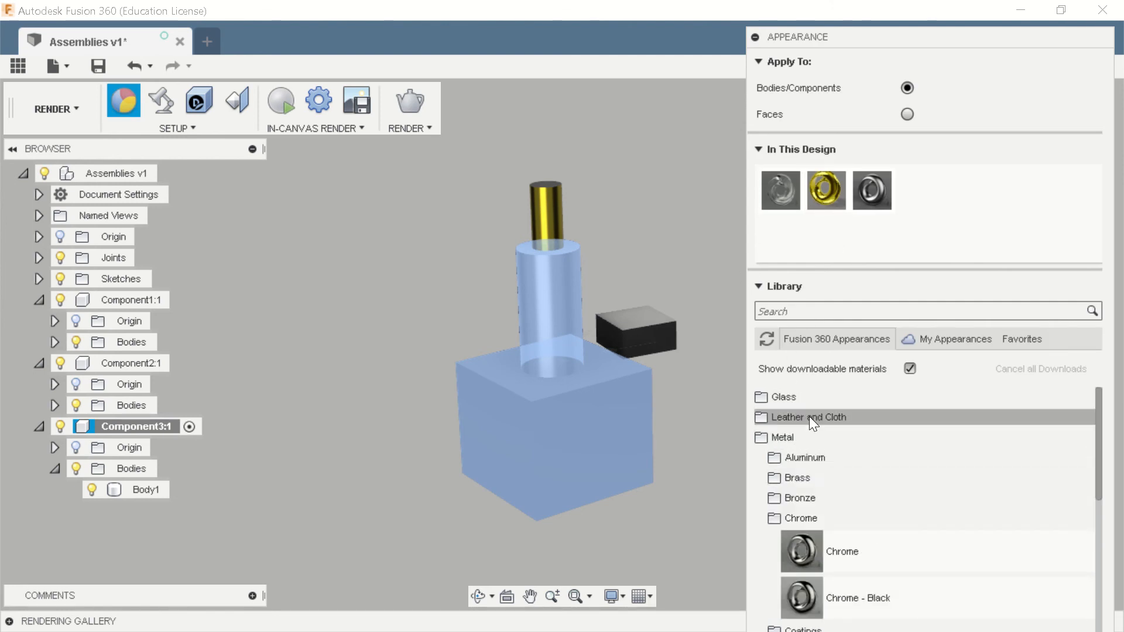
left_click(798, 437)
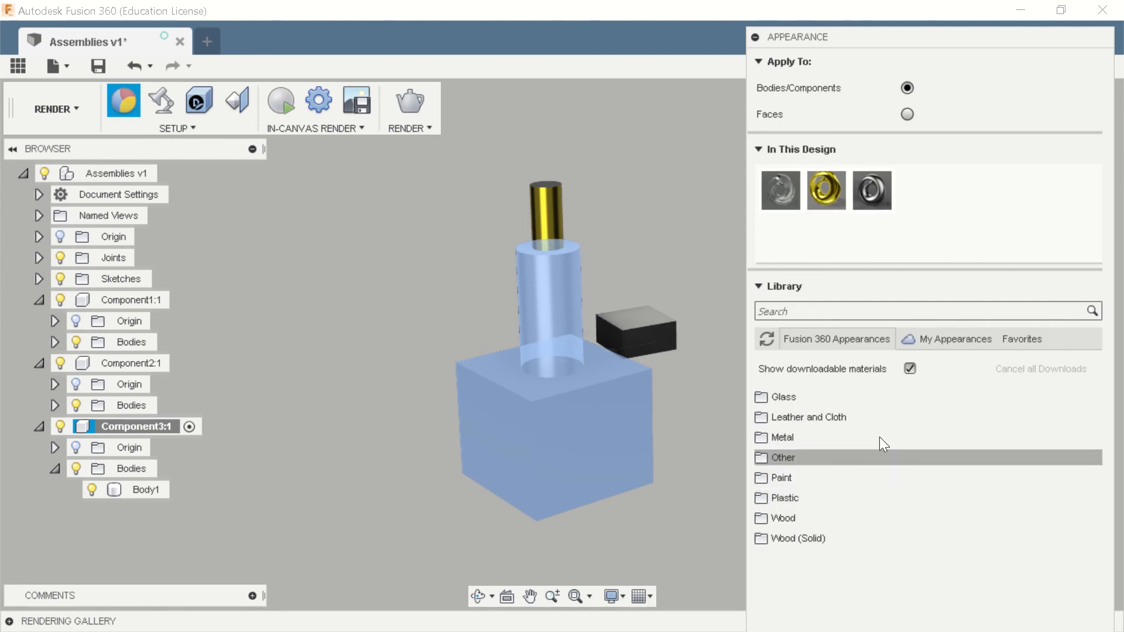
left_click(784, 518)
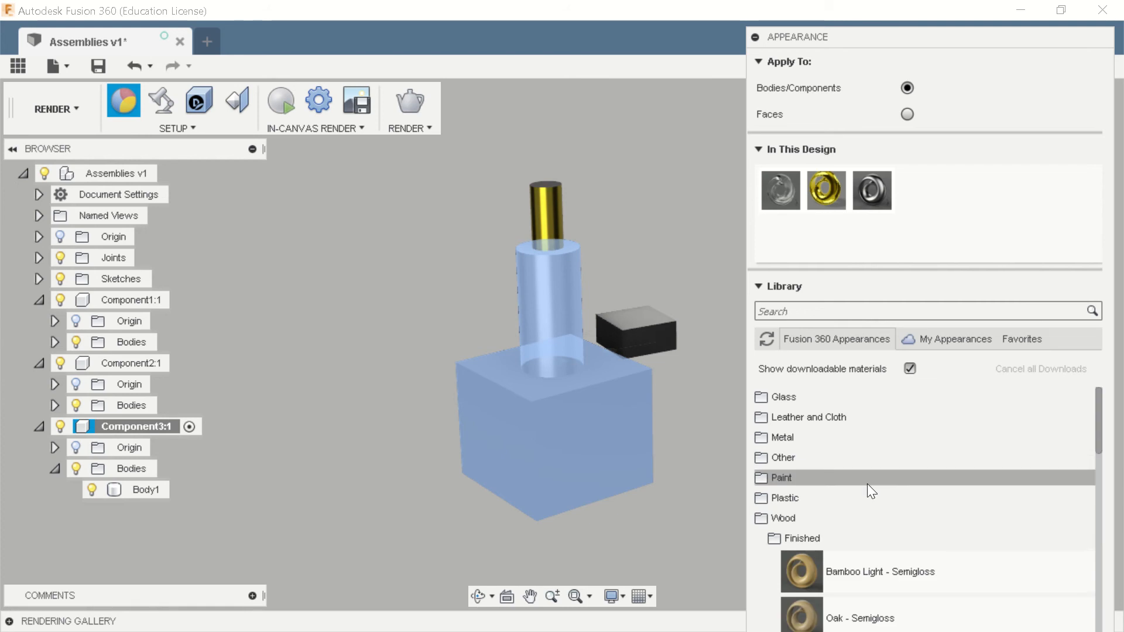
scroll(867, 483, "down", 2)
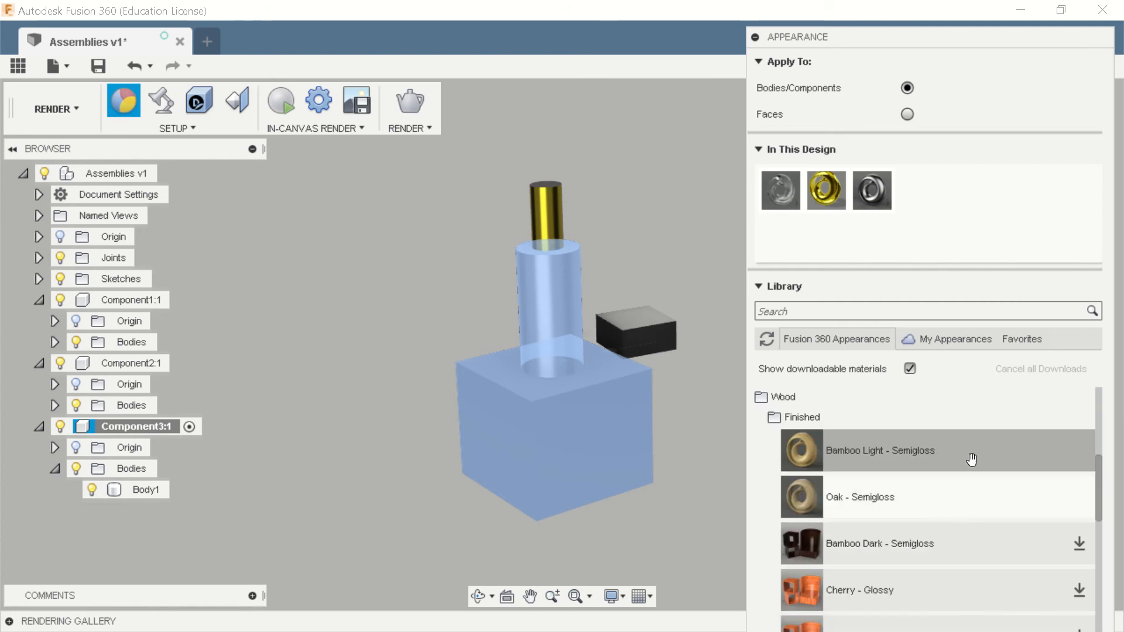
left_click_drag(973, 460, 574, 413)
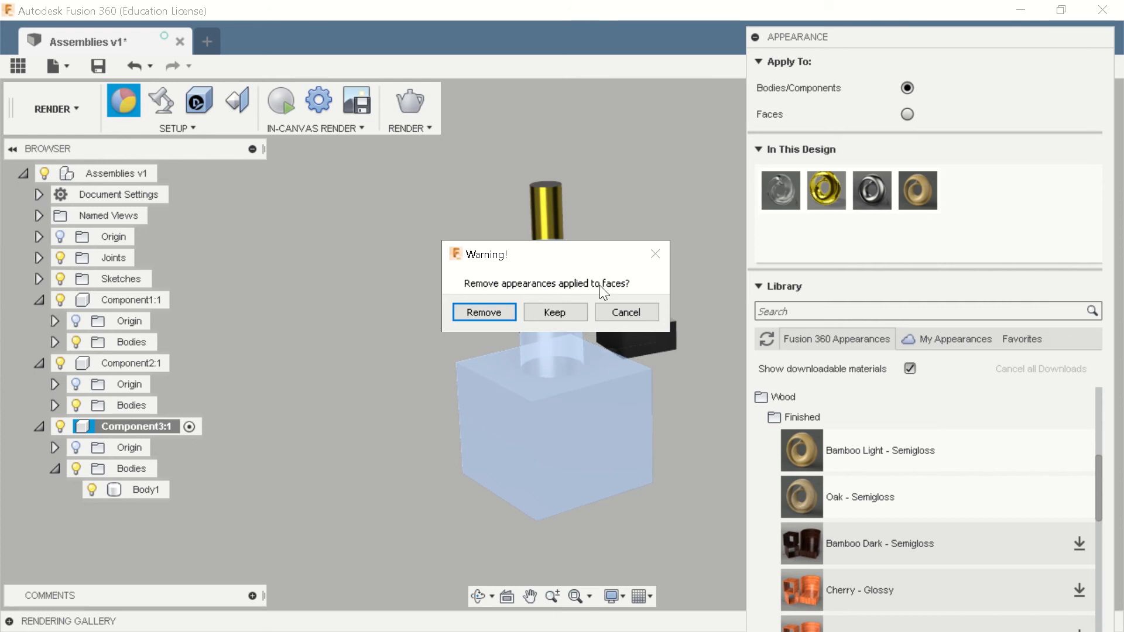
left_click_drag(600, 261, 432, 334)
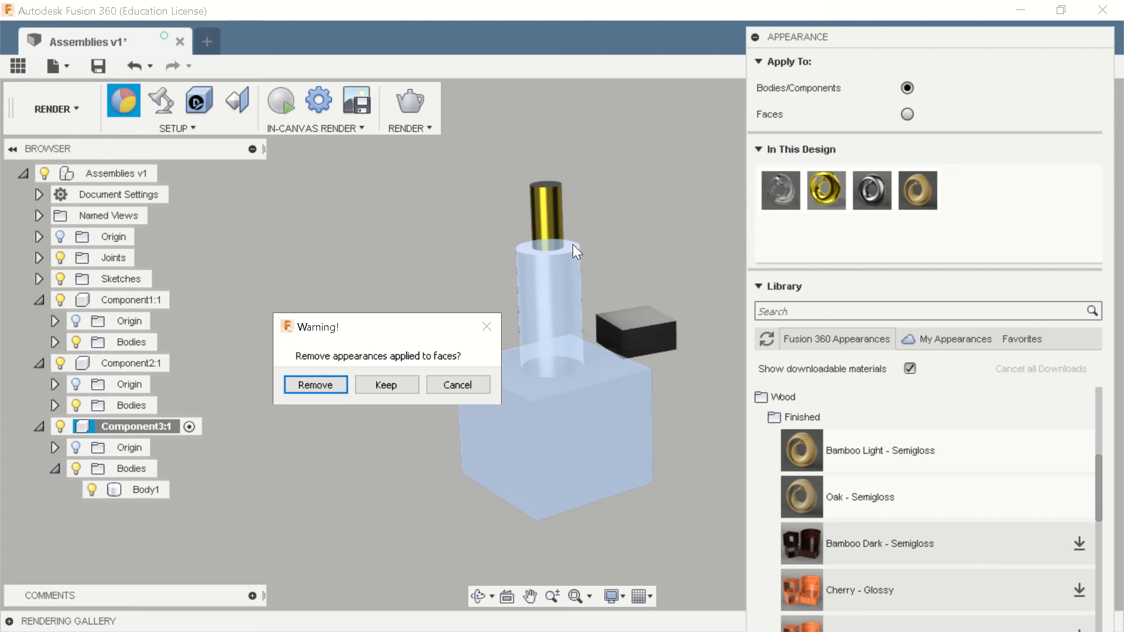
left_click(385, 382)
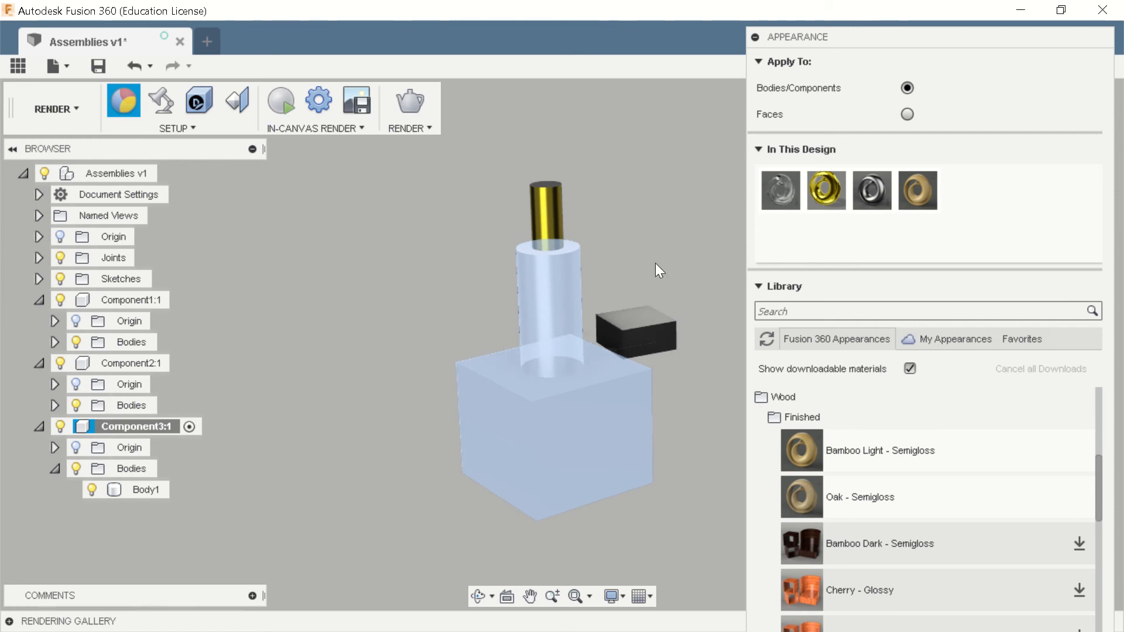
key("Escape")
- Inspect the wood finish on the cube and larger cylinder, and reactivate the top-level Assemblies v1 component
middle_click_drag(655, 262, 677, 334, "shift")
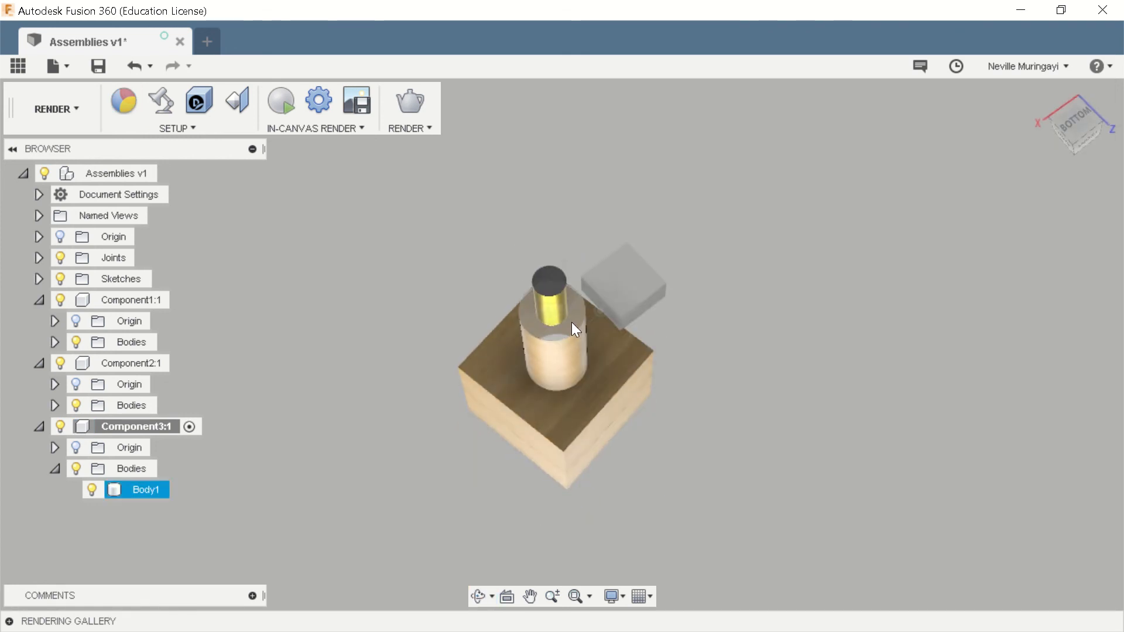
scroll(572, 322, "up", 5)
middle_click_drag(918, 354, 865, 303, "shift")
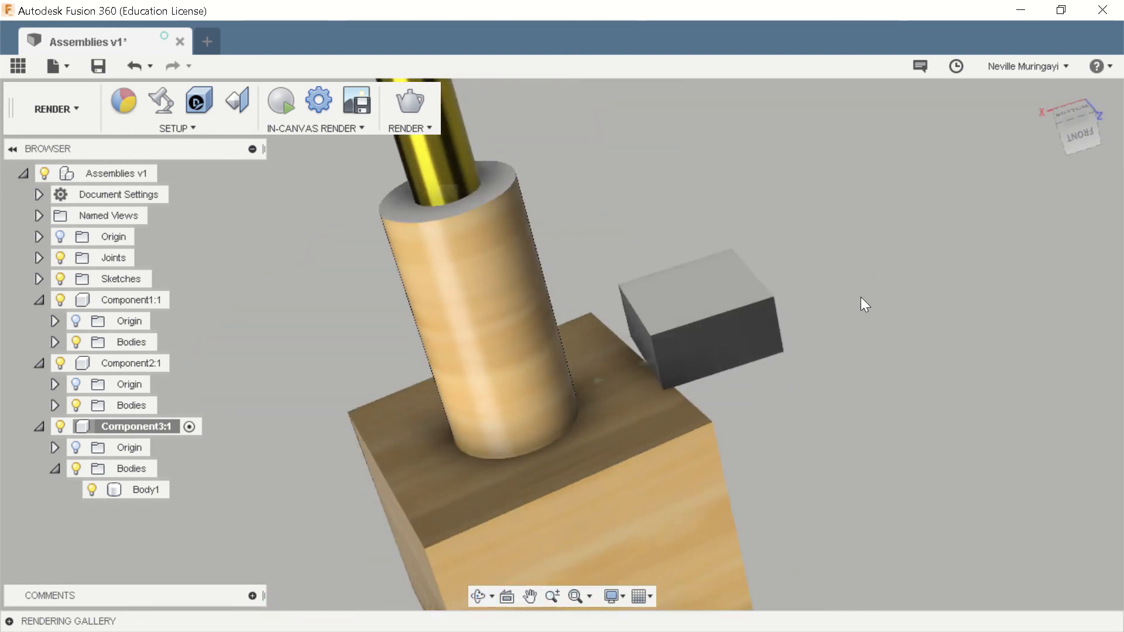
scroll(862, 298, "down", 3)
middle_click_drag(845, 244, 786, 252, "shift")
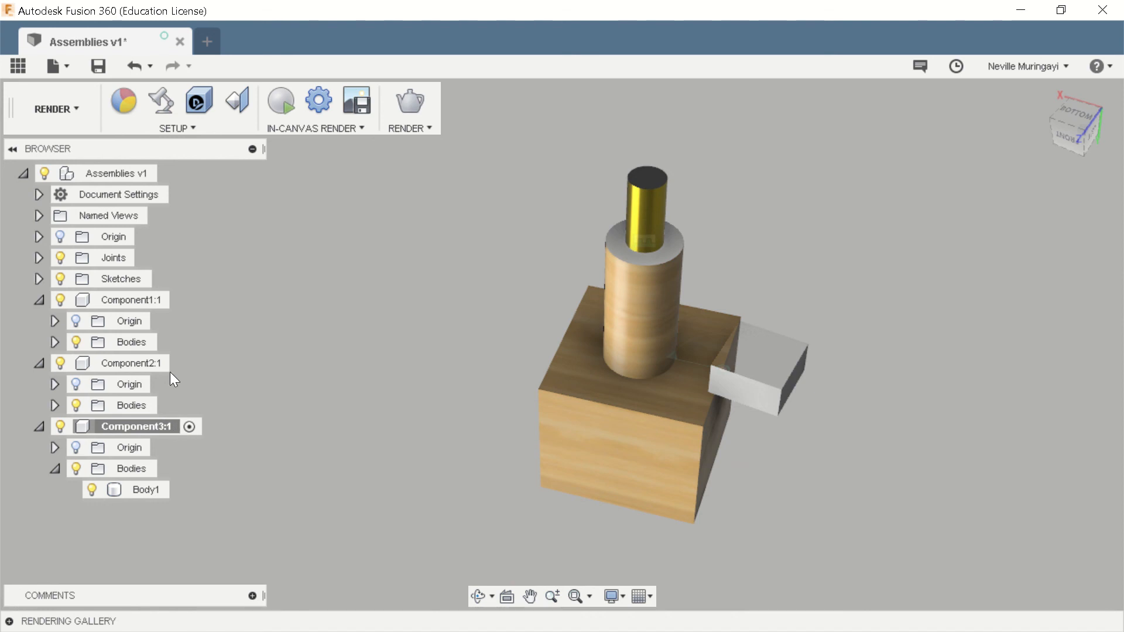
left_click(176, 173)
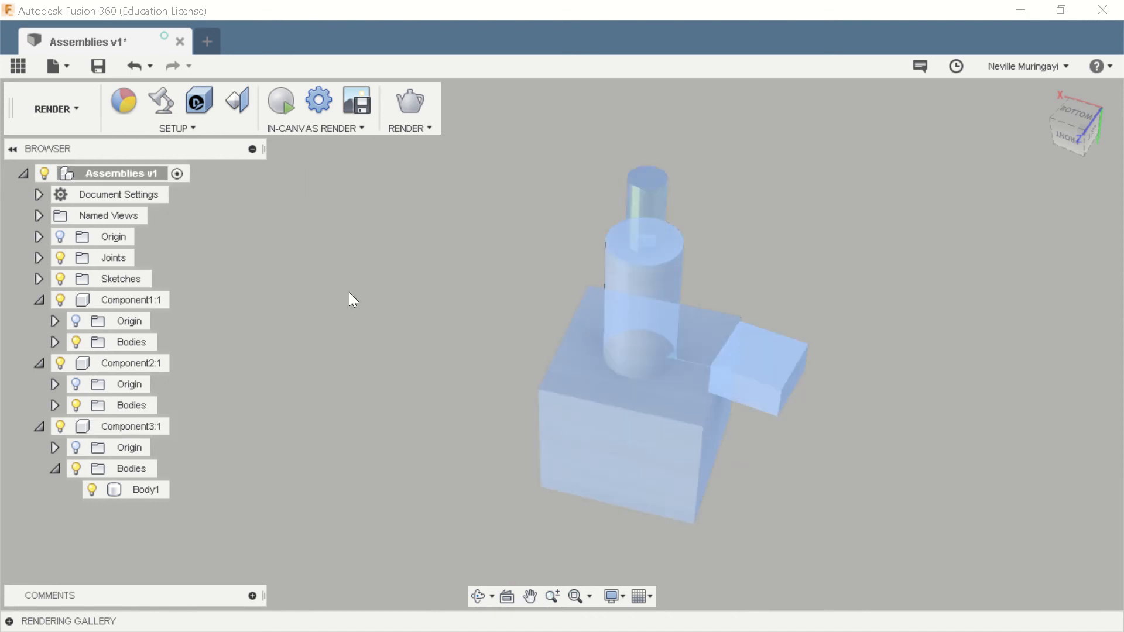
mouse_move(974, 360)
middle_mouse_down("shift")
mouse_move(1109, 354)
mouse_move(1039, 336)
mouse_move(1025, 359)
mouse_move(995, 355)
middle_mouse_up("shift")
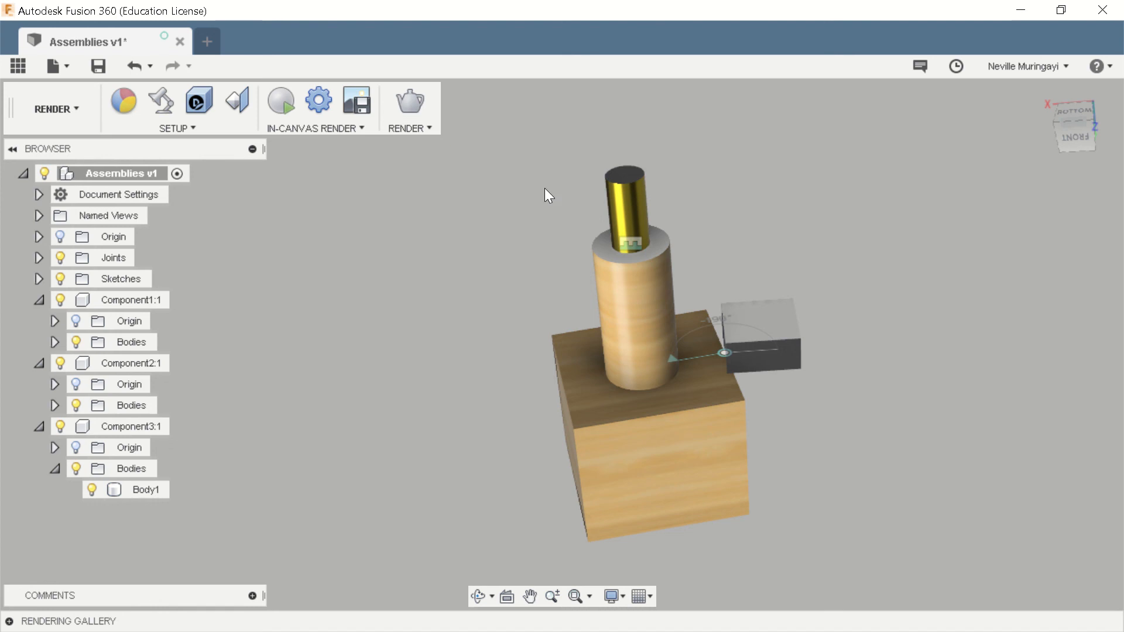
middle_click_drag(873, 367, 903, 349, "shift")
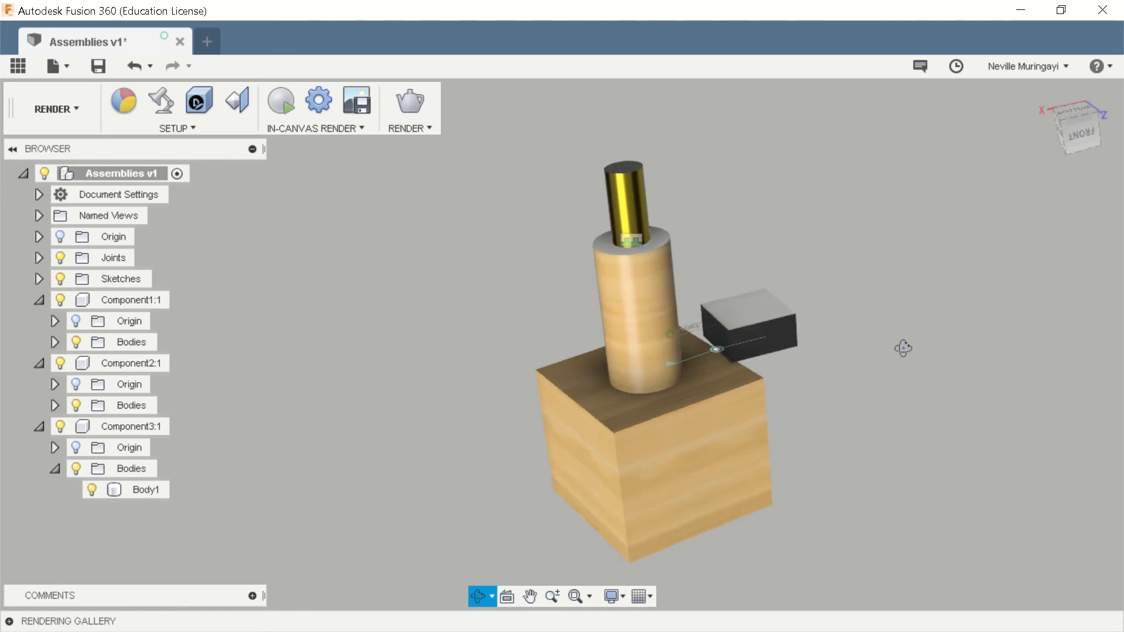
- Check how the assembly's appearances look in the Model workspace and return to the Render workspace
left_click(54, 118)
left_click(61, 154)
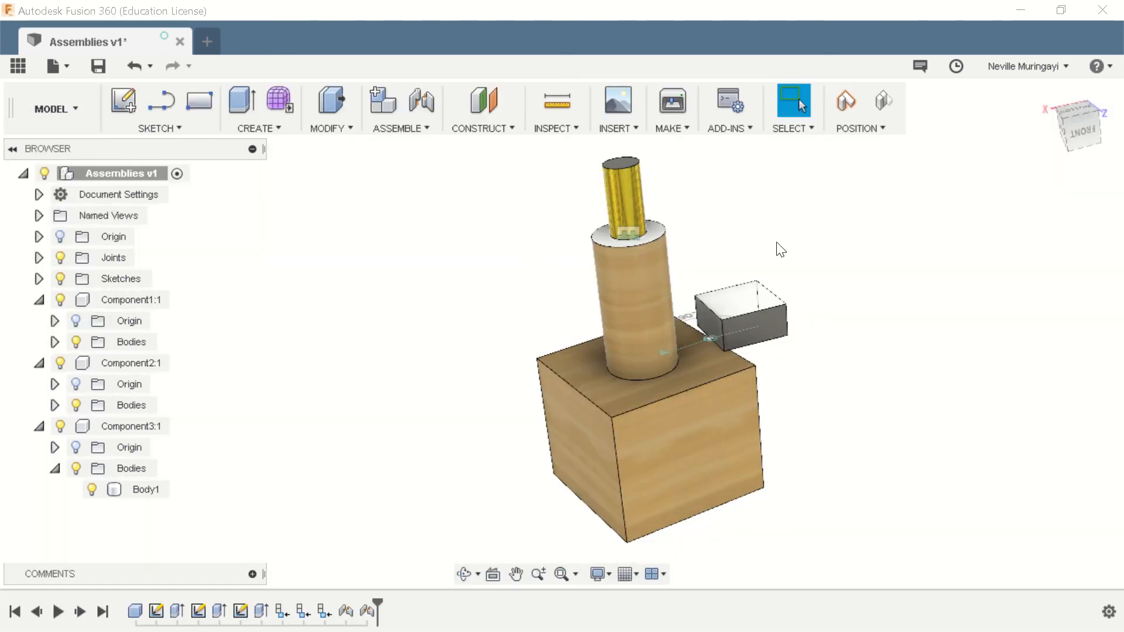
middle_click_drag(779, 246, 936, 281, "shift")
left_click(55, 109)
left_click(55, 241)
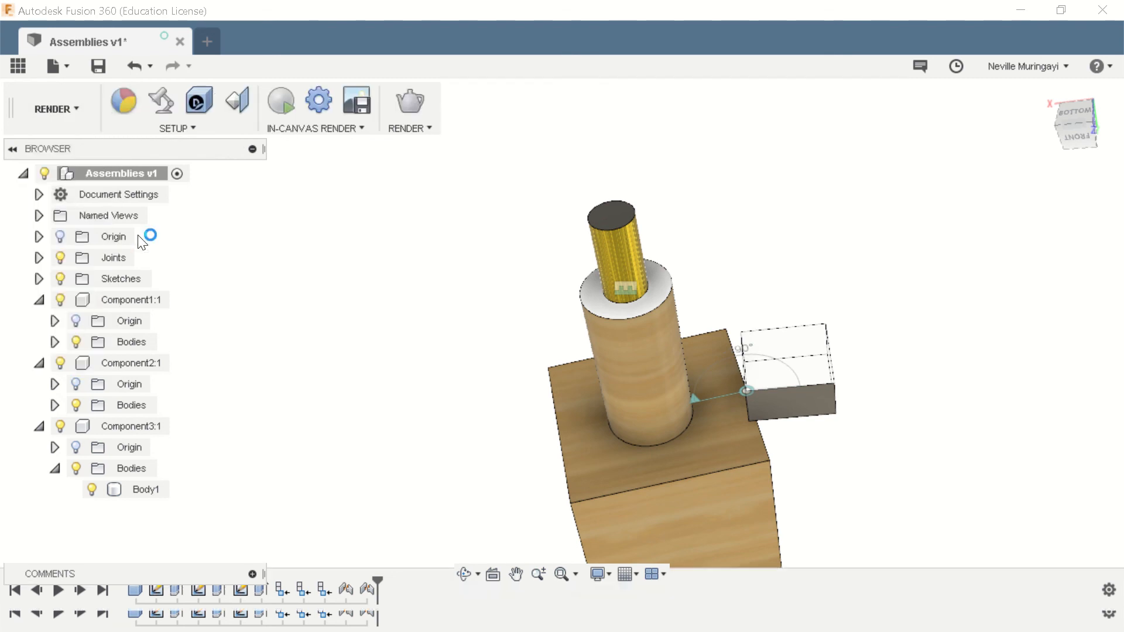
left_click(601, 339)
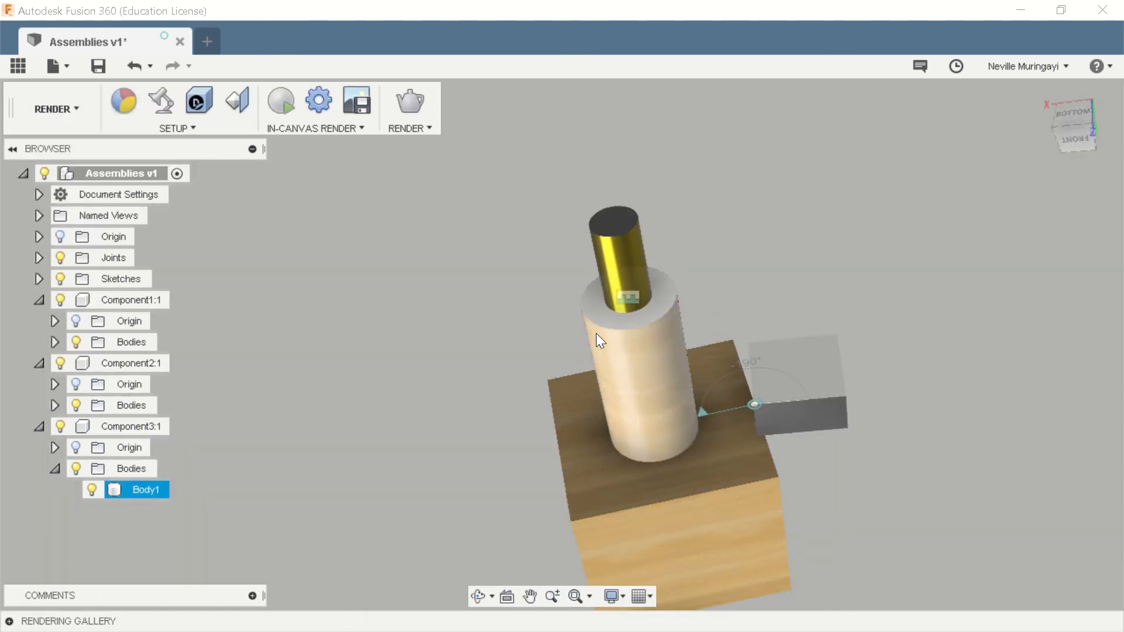